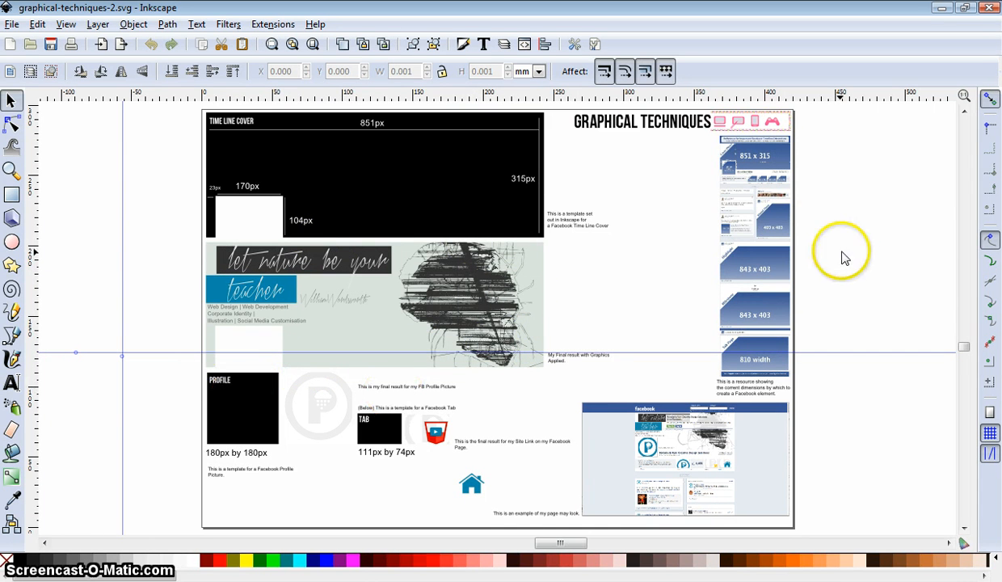
# Step: Examine the Facebook timeline dimensions reference image and its caption up close, and return to the whole-page view
pyautogui.click(752, 220)
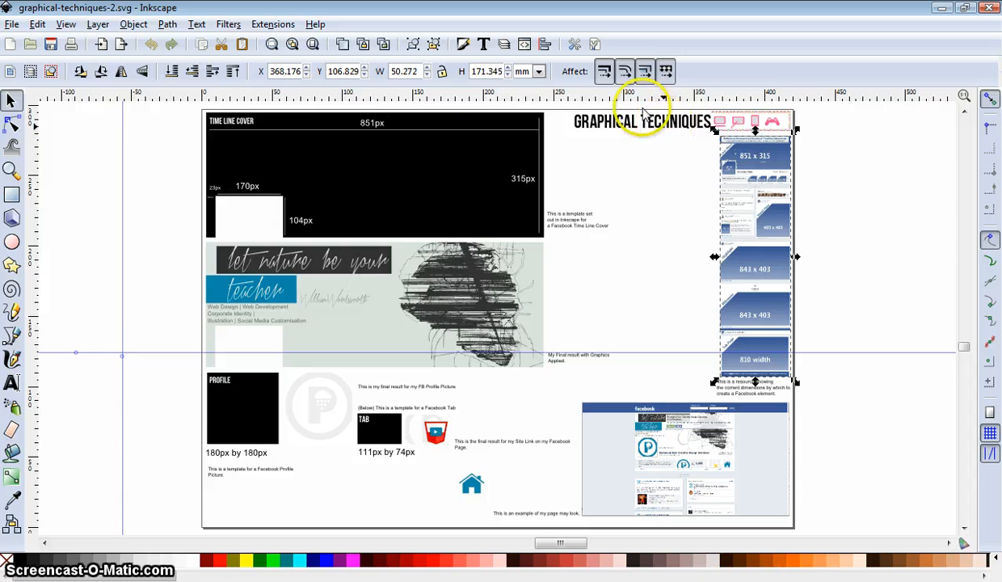
pyautogui.click(273, 46)
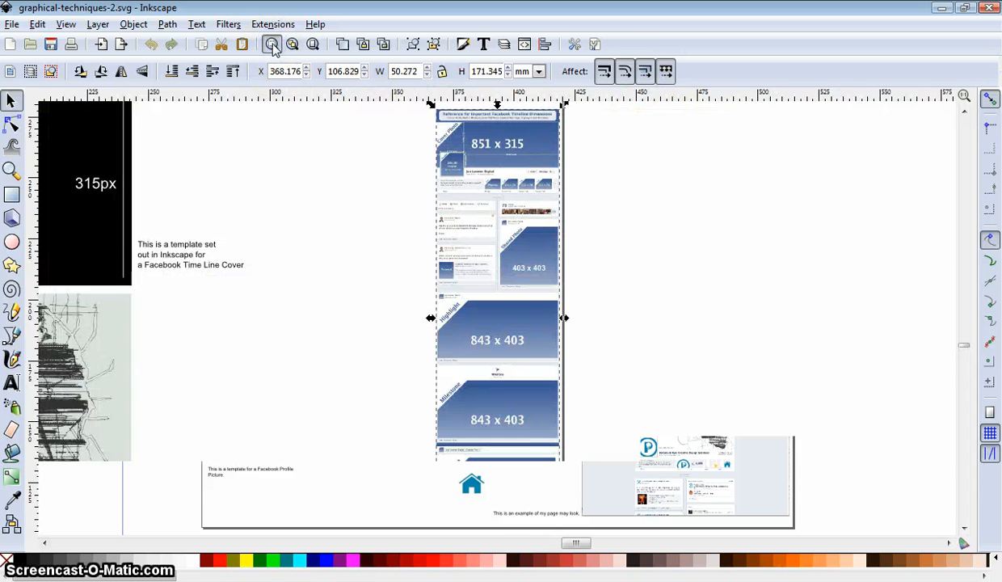
pyautogui.click(606, 212)
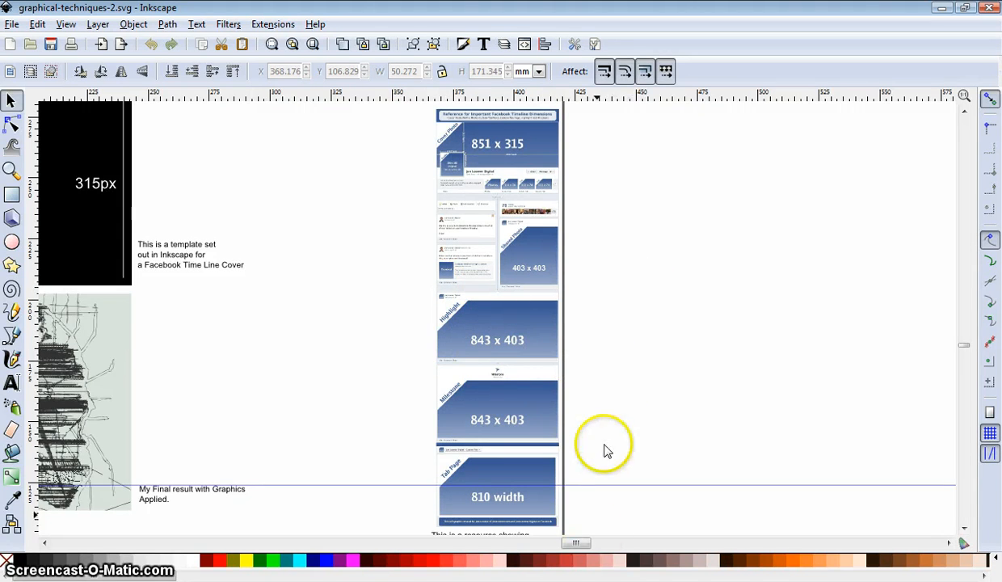
pyautogui.scroll(-1, 606, 411)
pyautogui.scroll(-1, 609, 413)
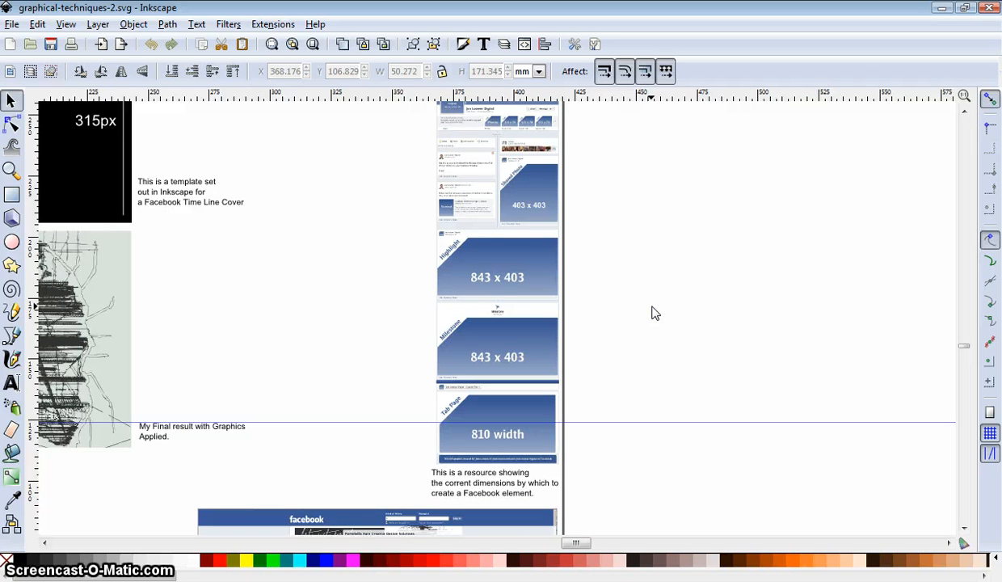
pyautogui.scroll(1, 663, 321)
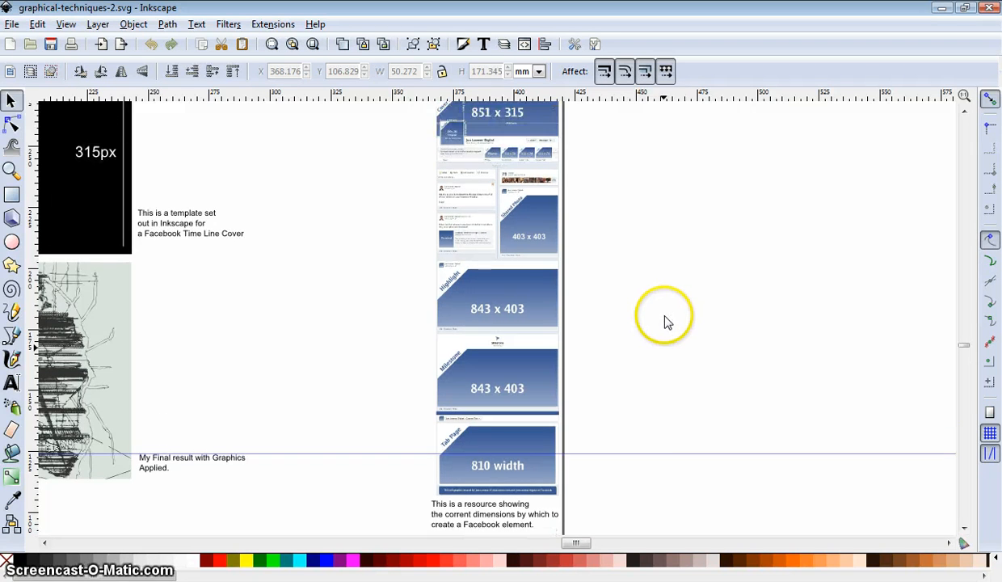
pyautogui.click(313, 43)
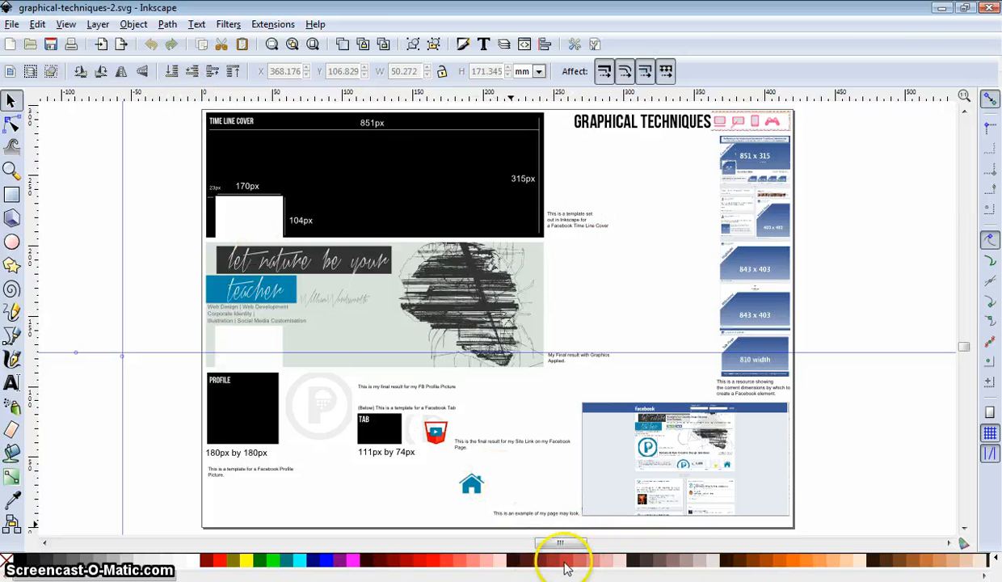
# Step: Show the grid across the canvas, with the empty area beside the page in view
pyautogui.moveTo(576, 547); pyautogui.dragTo(558, 548)
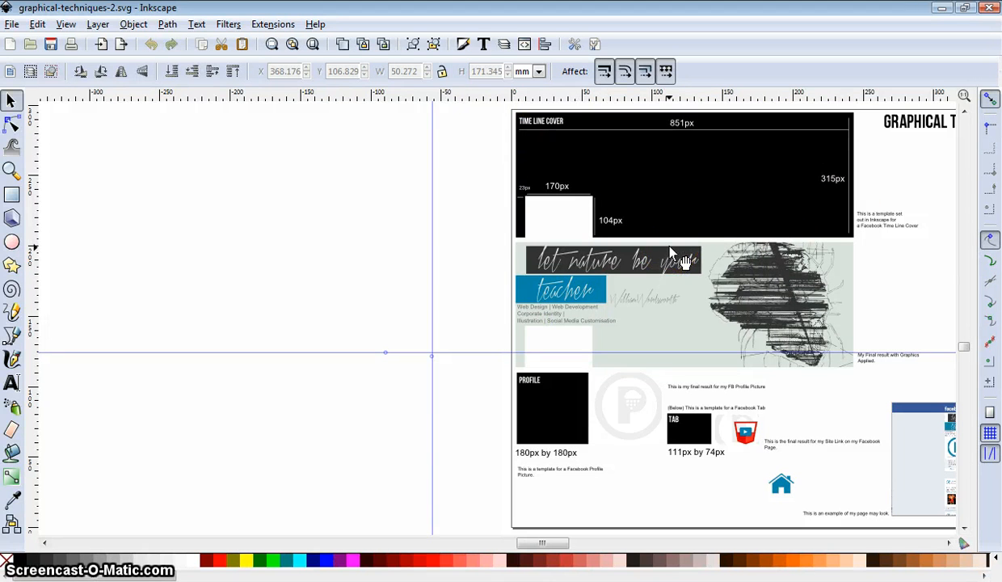
pyautogui.click(536, 265)
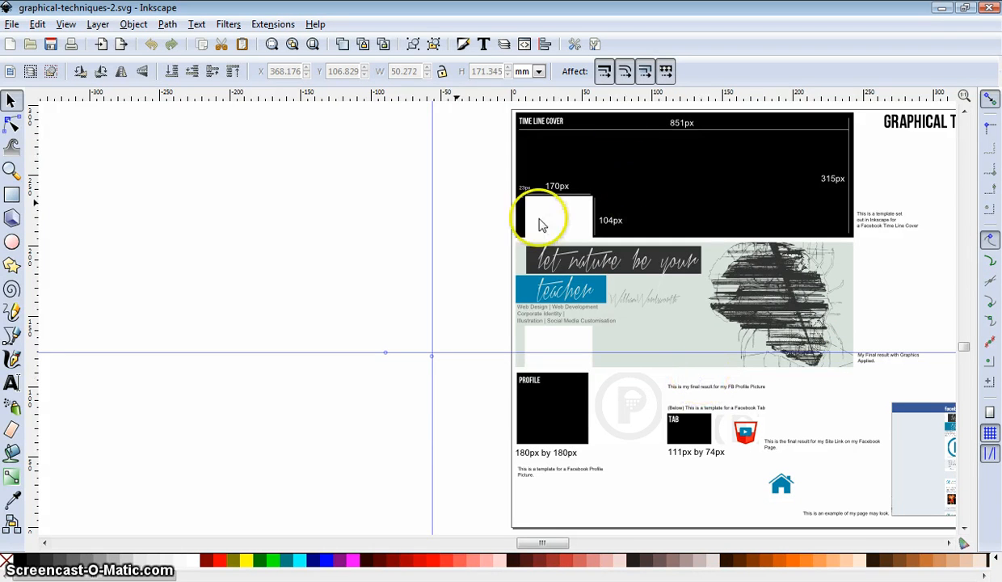
pyautogui.click(66, 24)
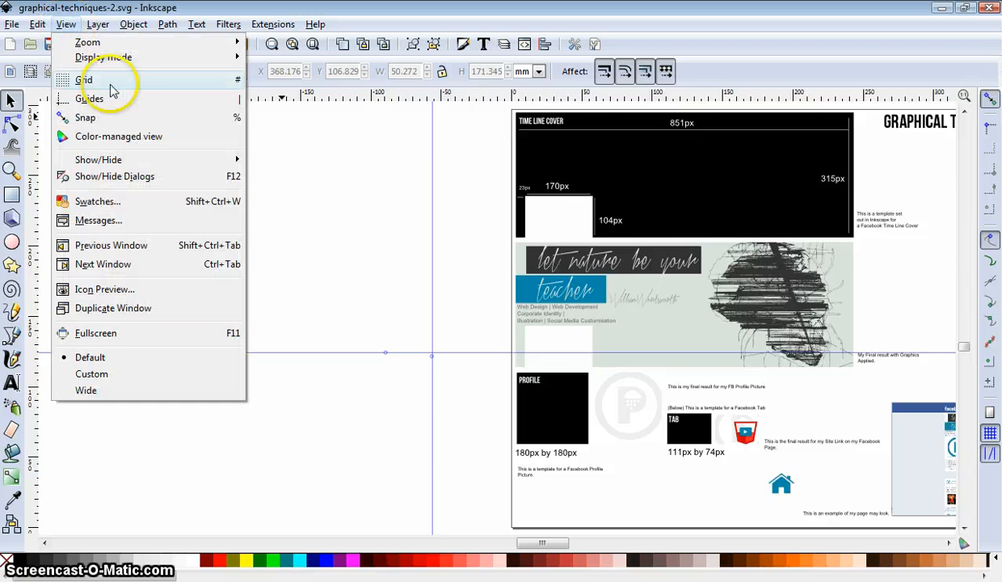
pyautogui.click(84, 80)
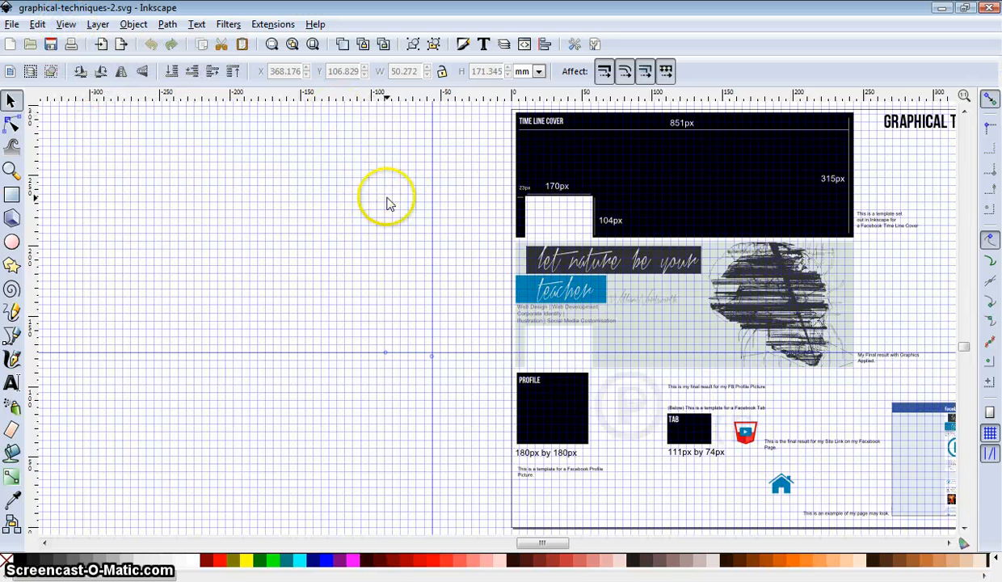
# Step: Draw a black rectangle about 226 mm by 90 mm in the empty canvas area beside the page
pyautogui.click(11, 194)
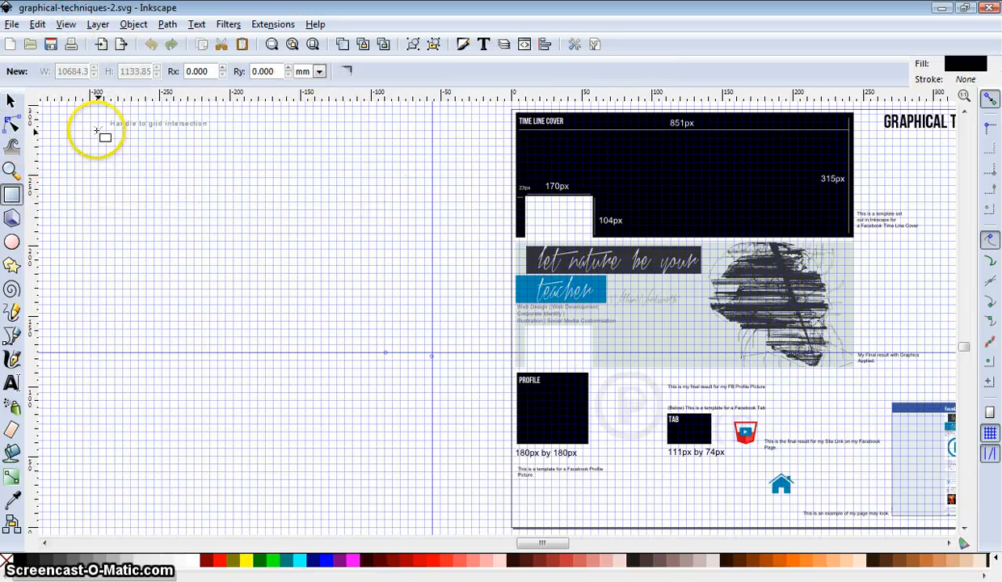
pyautogui.moveTo(98, 130); pyautogui.dragTo(142, 157)
pyautogui.moveTo(218, 191); pyautogui.dragTo(416, 258)
pyautogui.click(11, 101)
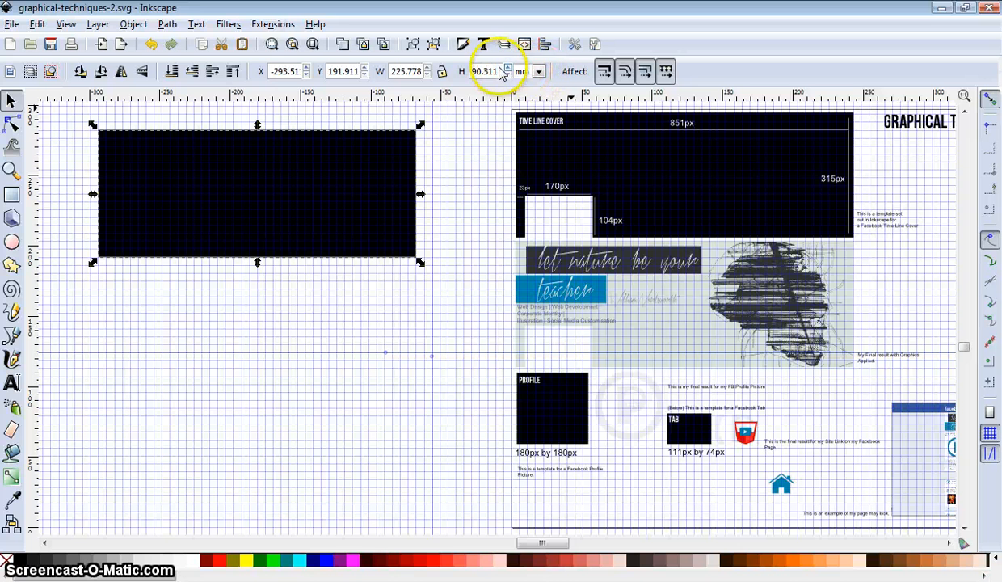
# Step: Switch the measurement units to px and set the new black rectangle's width to 851 px
pyautogui.click(538, 72)
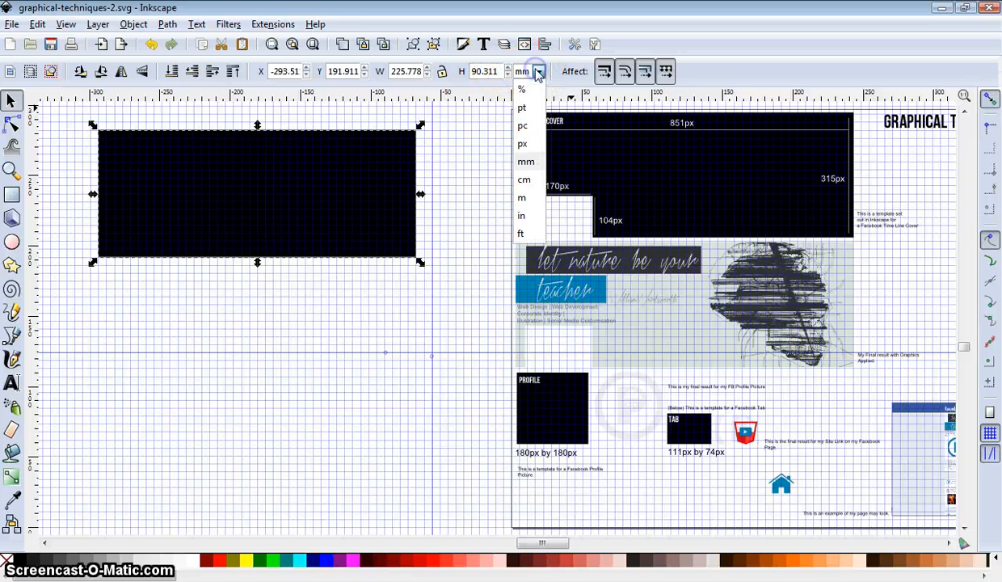
pyautogui.click(527, 145)
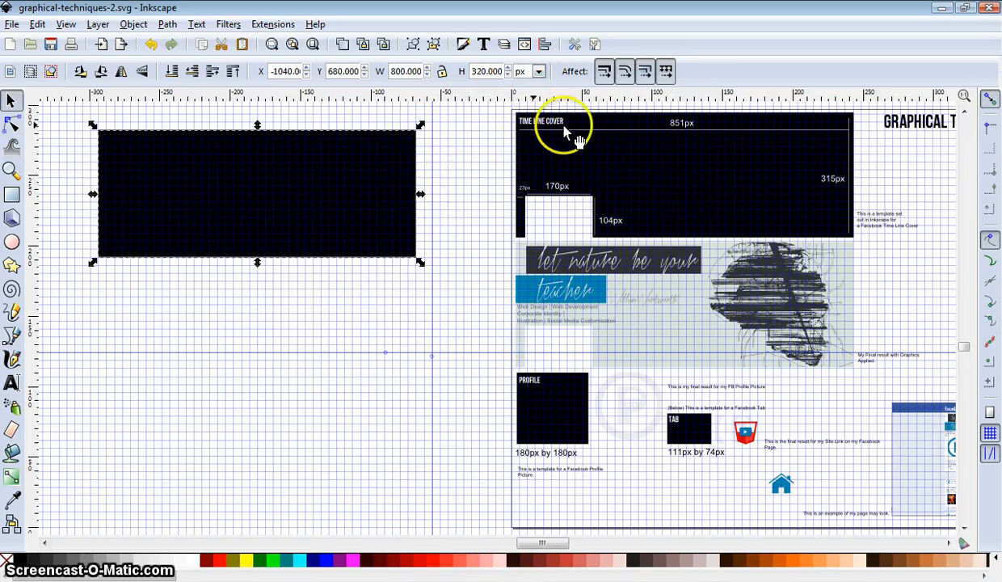
pyautogui.doubleClick(400, 71)
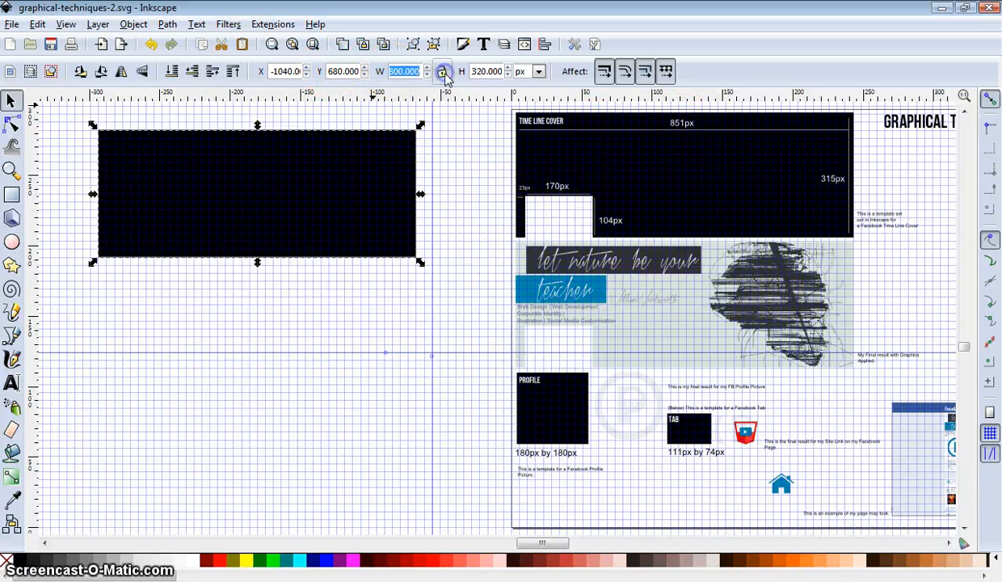
pyautogui.write('851')
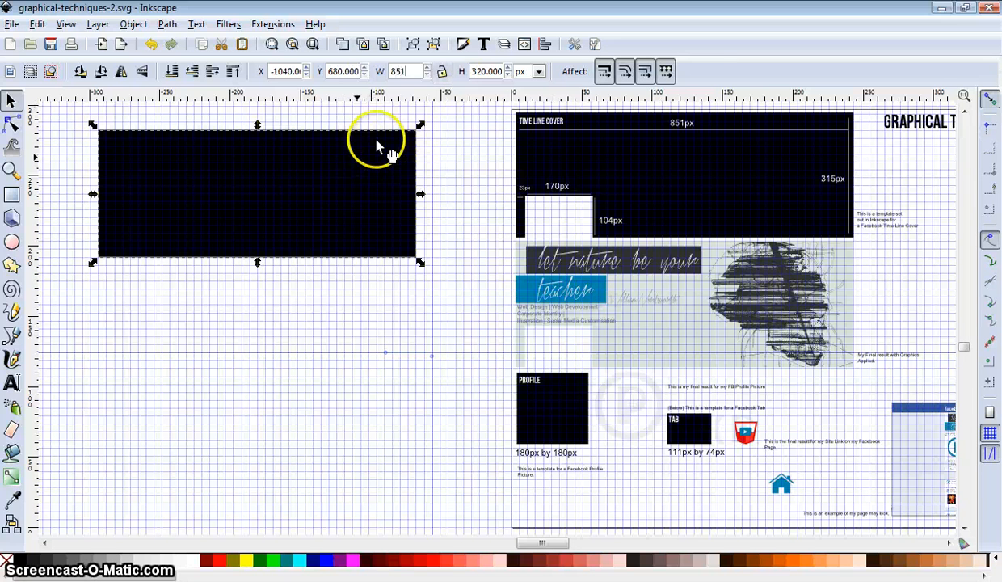
pyautogui.press('Return')
pyautogui.click(448, 154)
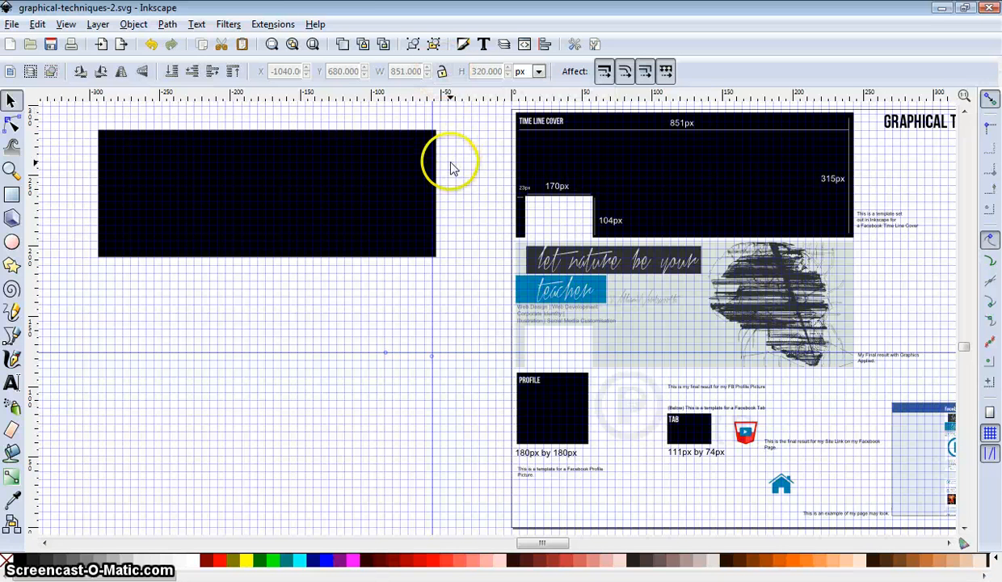
# Step: Lock the black rectangle's width-to-height ratio and set its height to 315 px
pyautogui.click(374, 174)
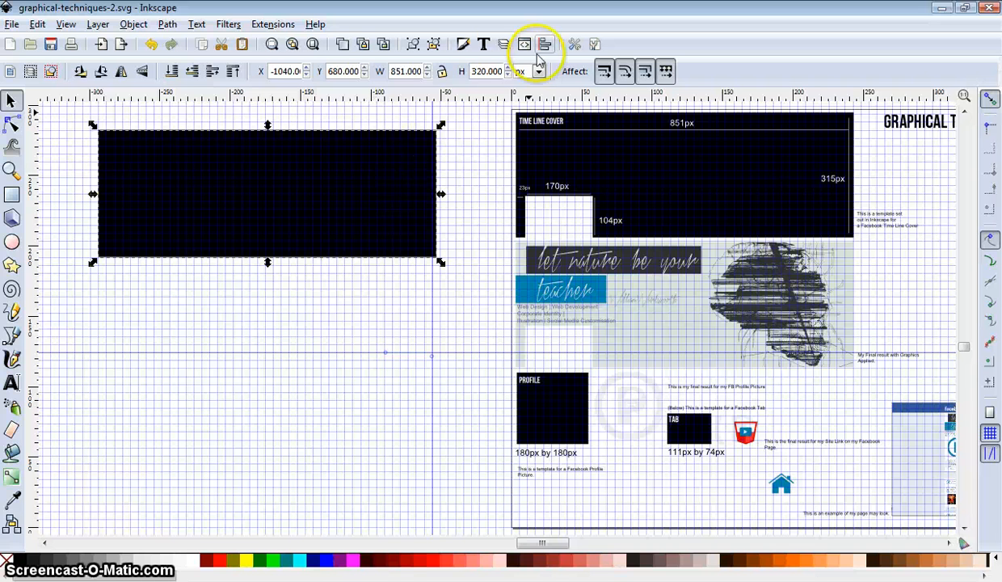
pyautogui.click(442, 71)
pyautogui.moveTo(475, 77); pyautogui.dragTo(521, 75)
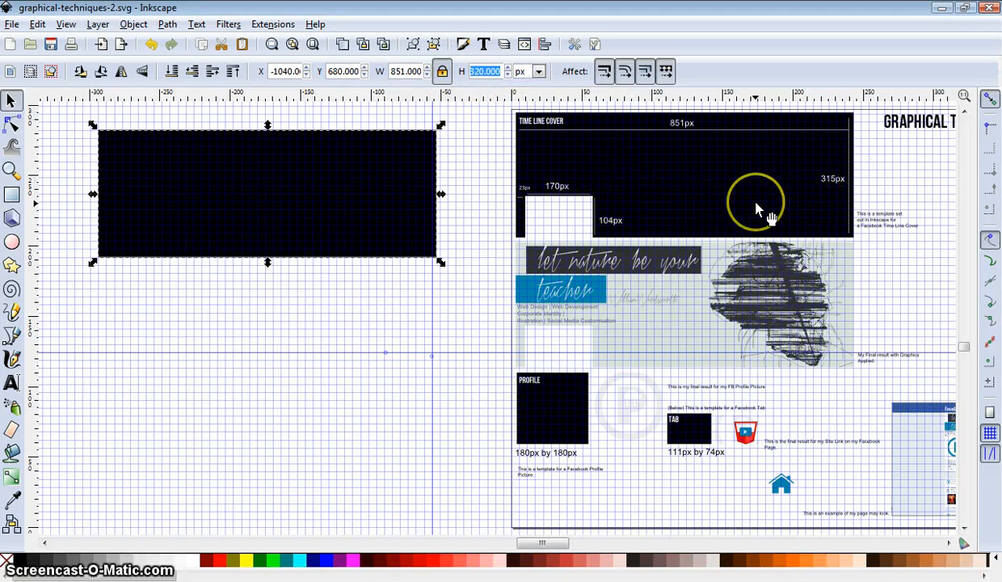
pyautogui.write('315')
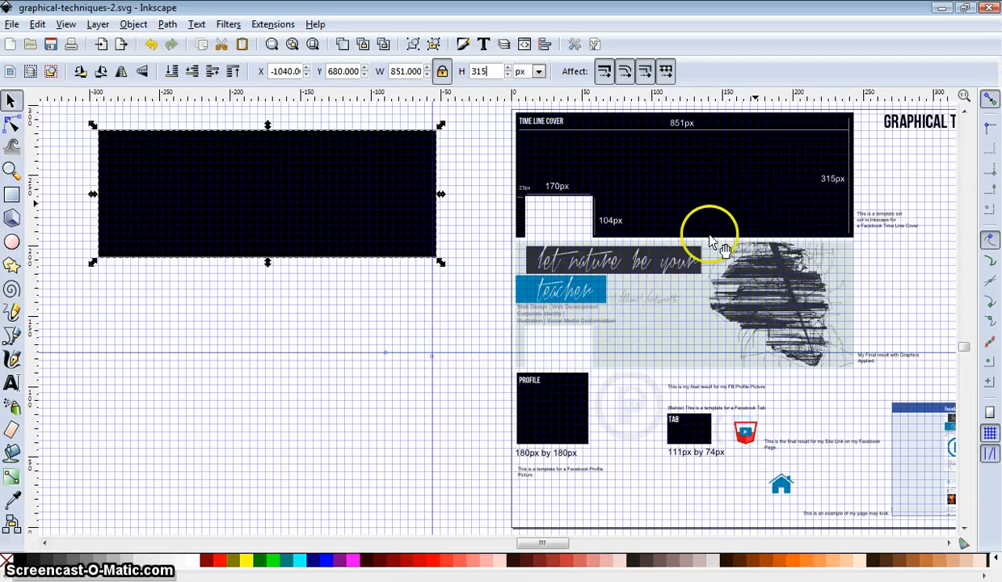
pyautogui.click(368, 296)
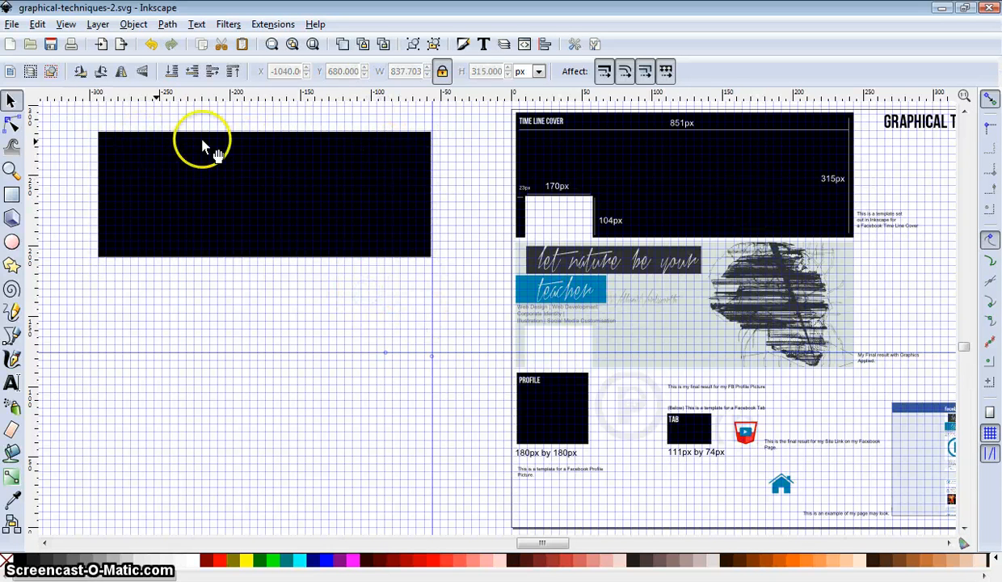
# Step: Unlock the width-to-height ratio and set the black rectangle's width to 851 px
pyautogui.click(275, 153)
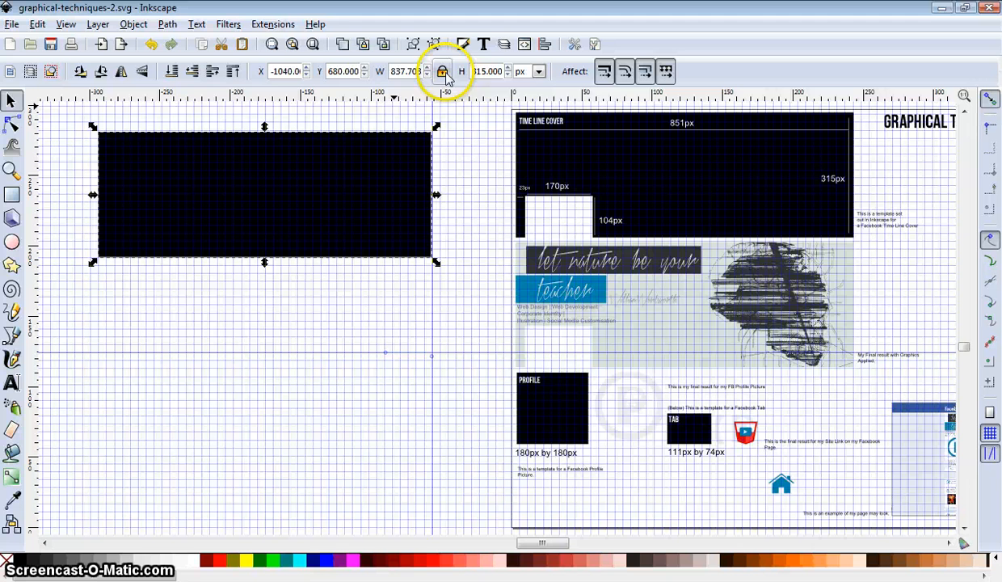
pyautogui.doubleClick(393, 71)
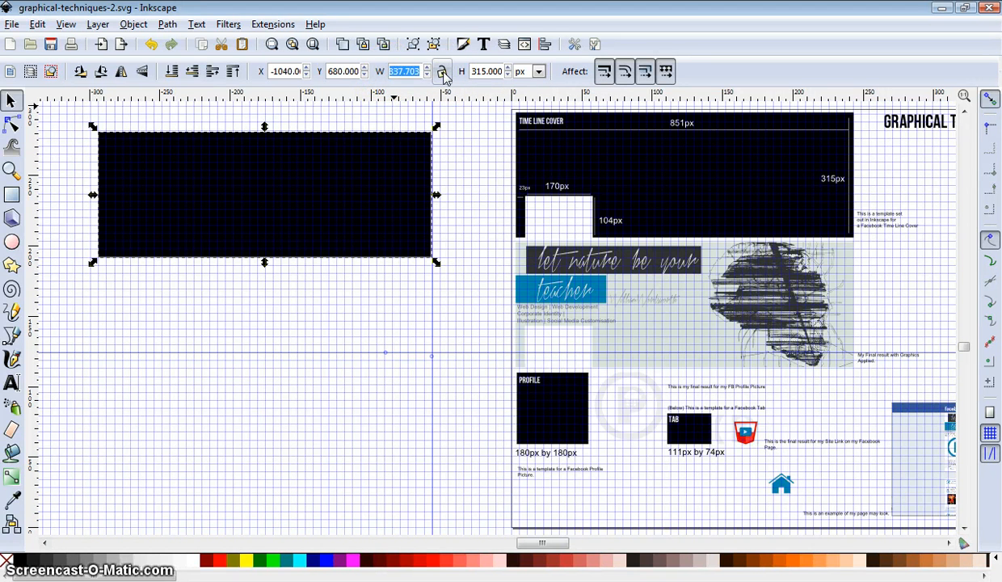
pyautogui.write('851')
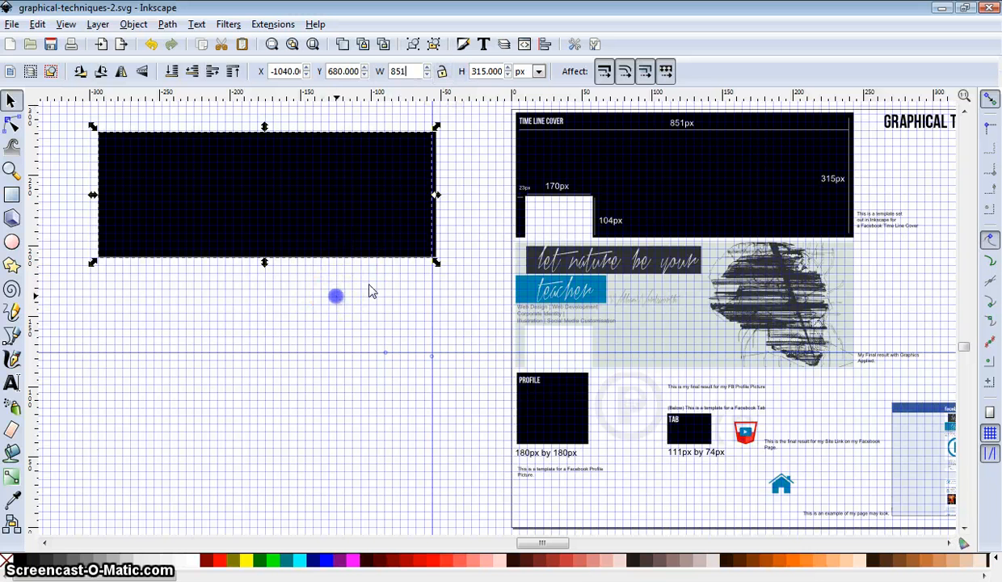
pyautogui.press('Return')
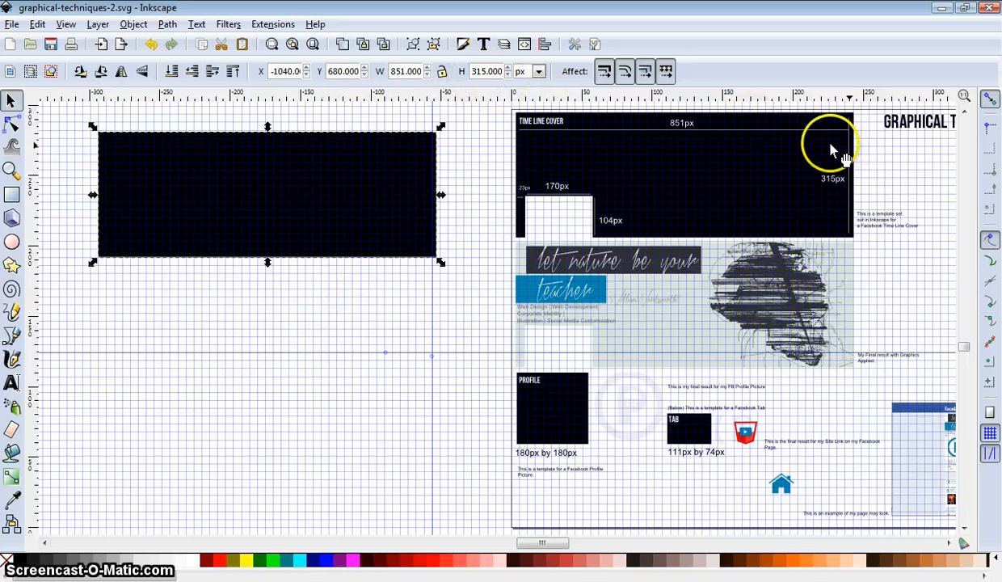
pyautogui.click(353, 319)
# Step: Move the black rectangle up slightly so its top-left corner meets the grid intersection
pyautogui.click(283, 156)
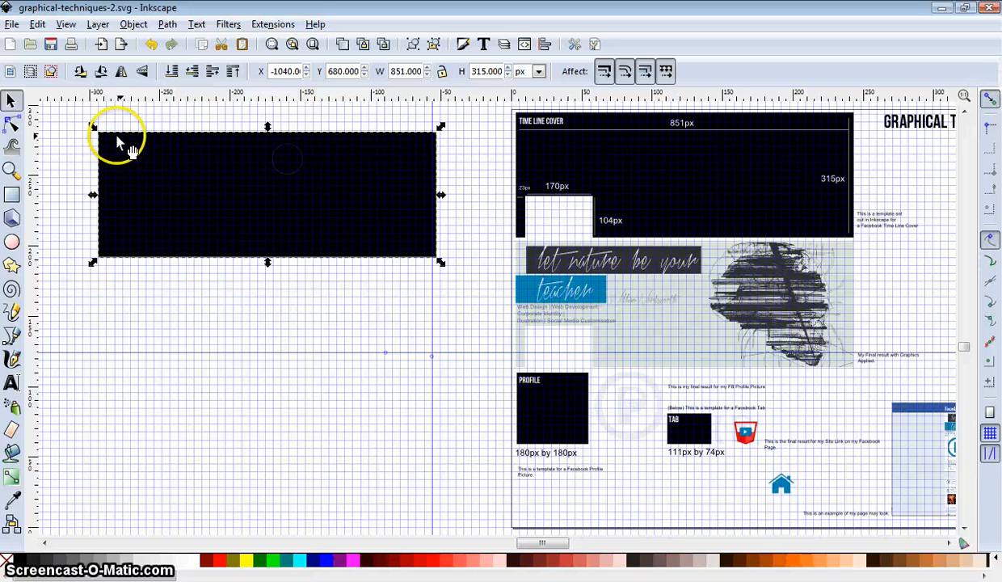
pyautogui.moveTo(101, 135); pyautogui.dragTo(102, 127)
pyautogui.click(73, 156)
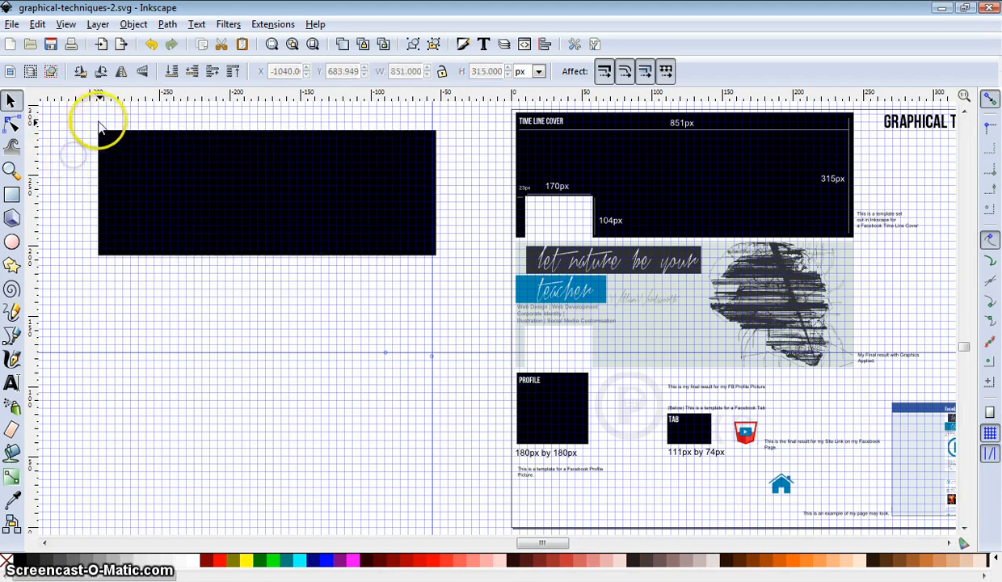
pyautogui.click(130, 159)
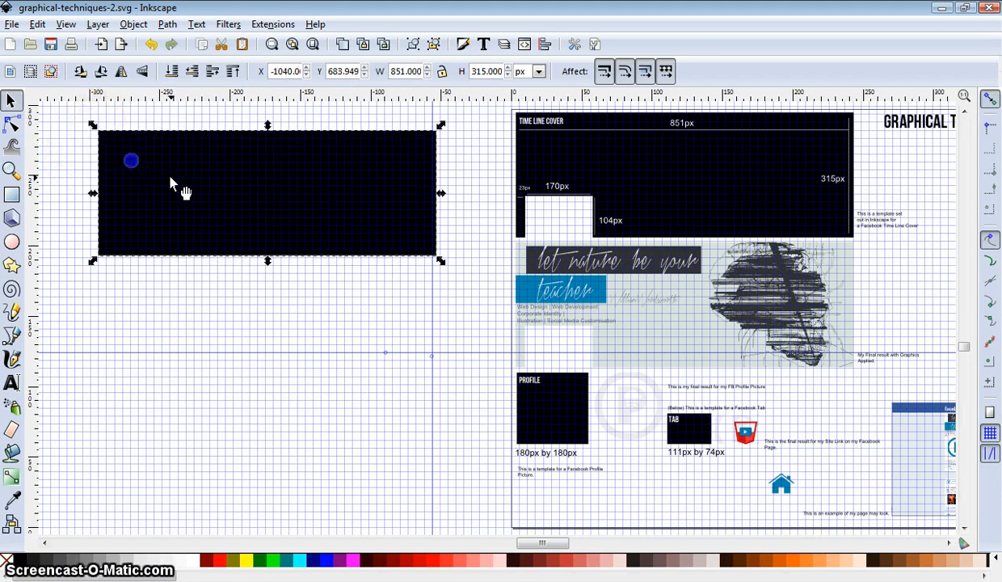
# Step: Draw a narrow upright rectangle about 20 by 160 px over the black rectangle's lower-left area and fill it white
pyautogui.click(272, 45)
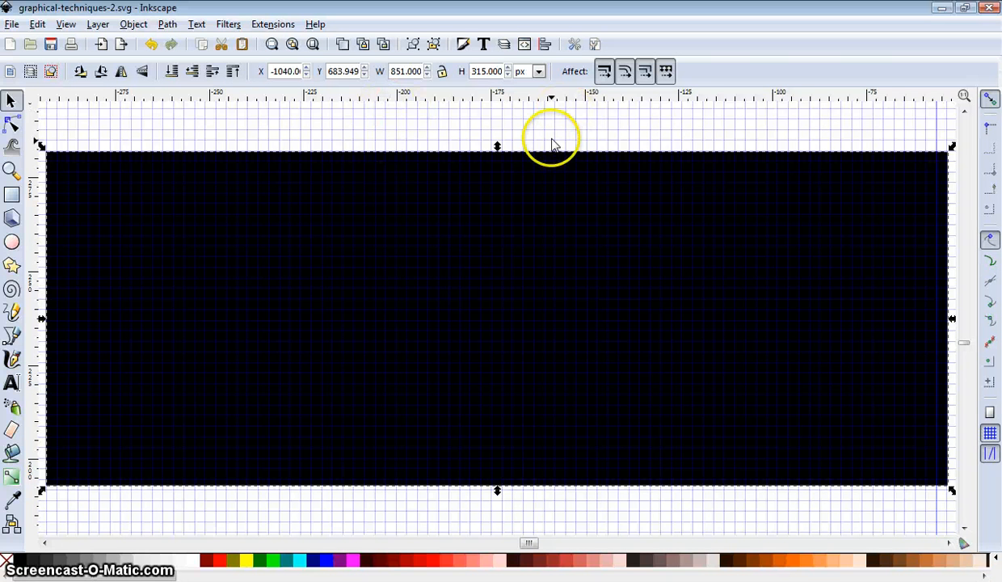
pyautogui.press('-')
pyautogui.press('-')
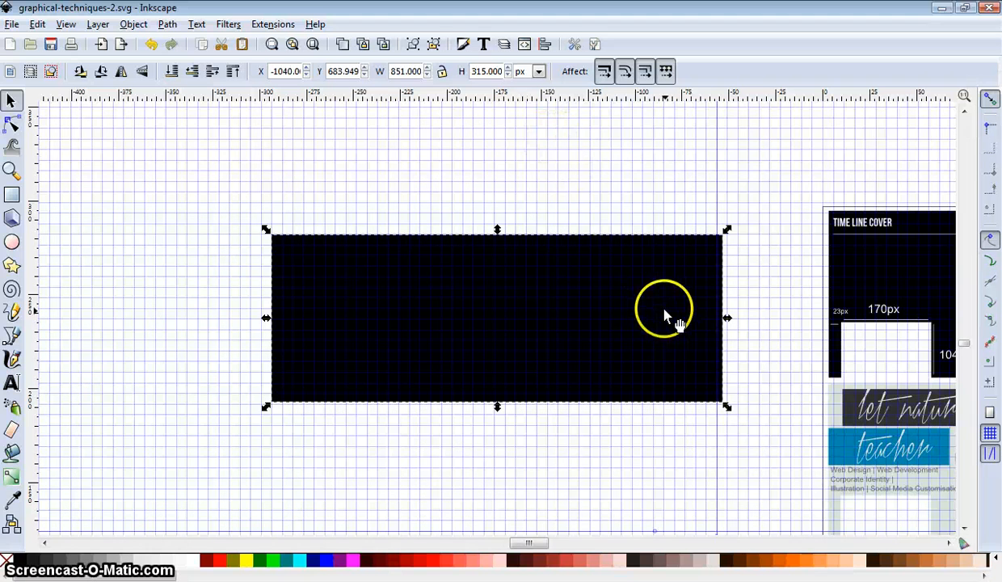
pyautogui.moveTo(519, 543); pyautogui.dragTo(530, 546)
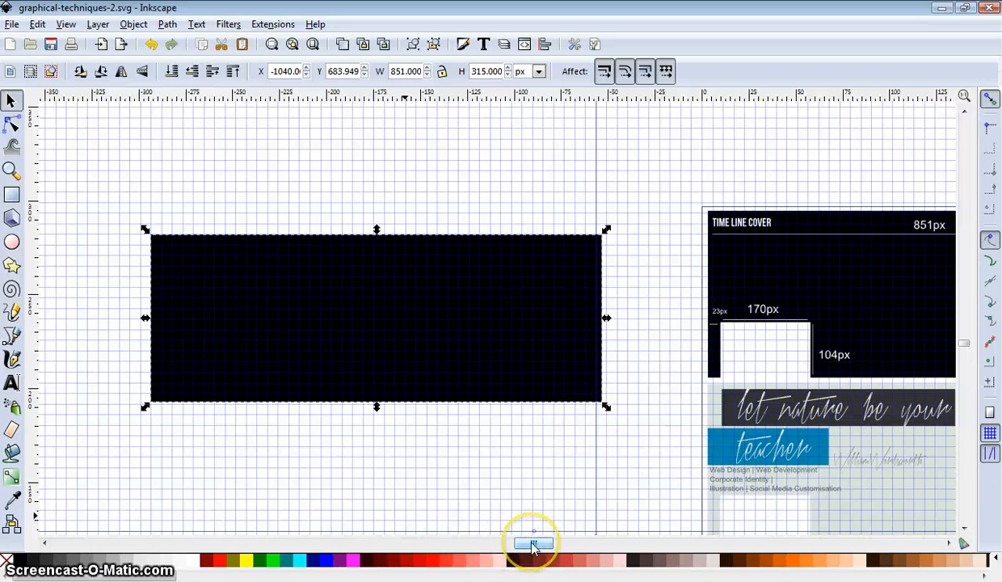
pyautogui.moveTo(534, 544); pyautogui.dragTo(534, 540)
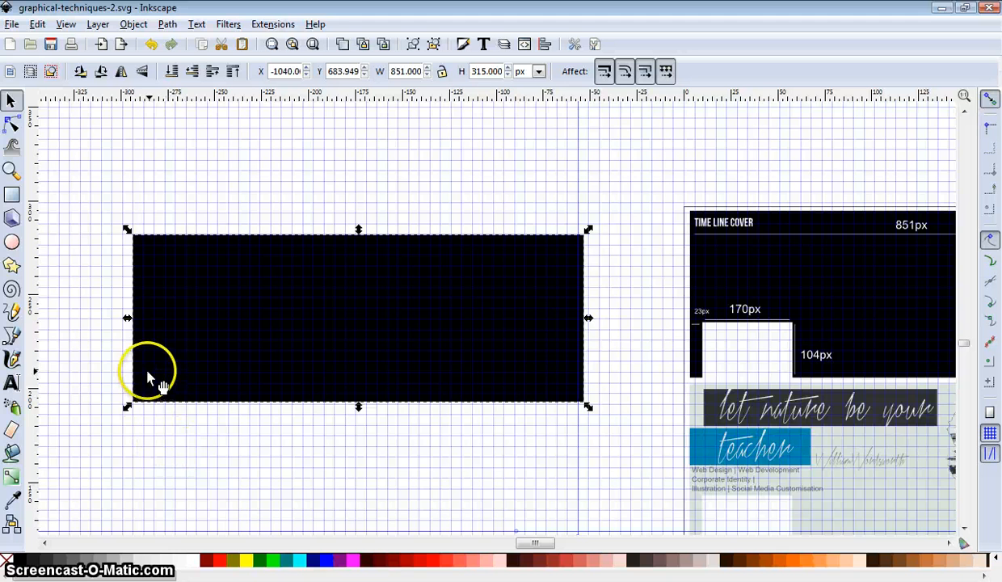
pyautogui.click(211, 369)
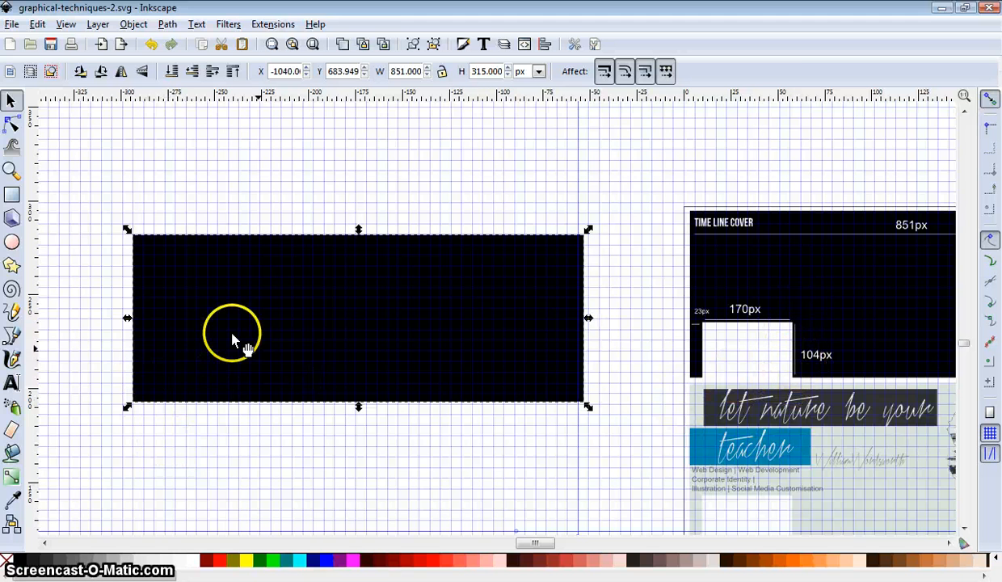
pyautogui.click(12, 194)
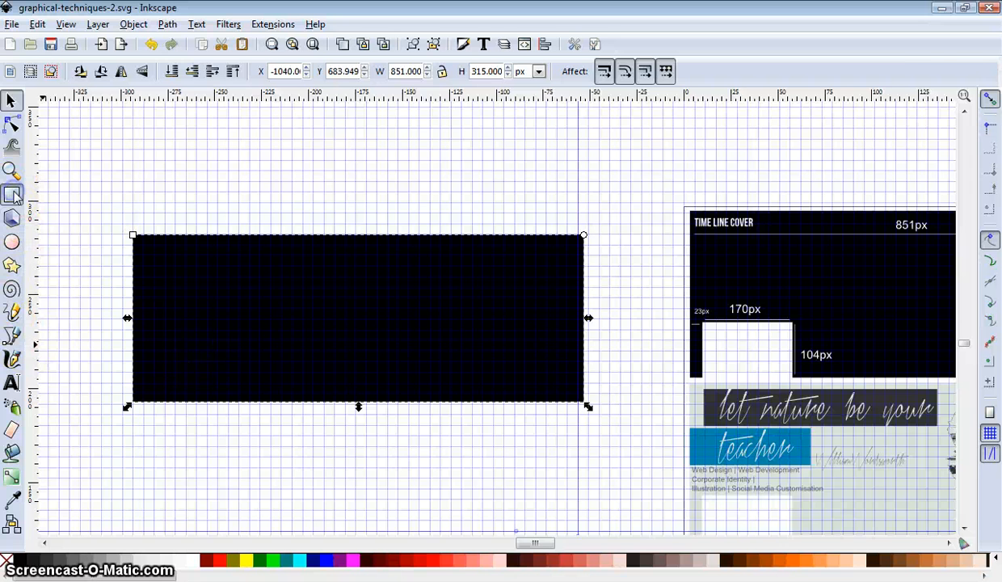
pyautogui.moveTo(189, 399); pyautogui.dragTo(190, 402)
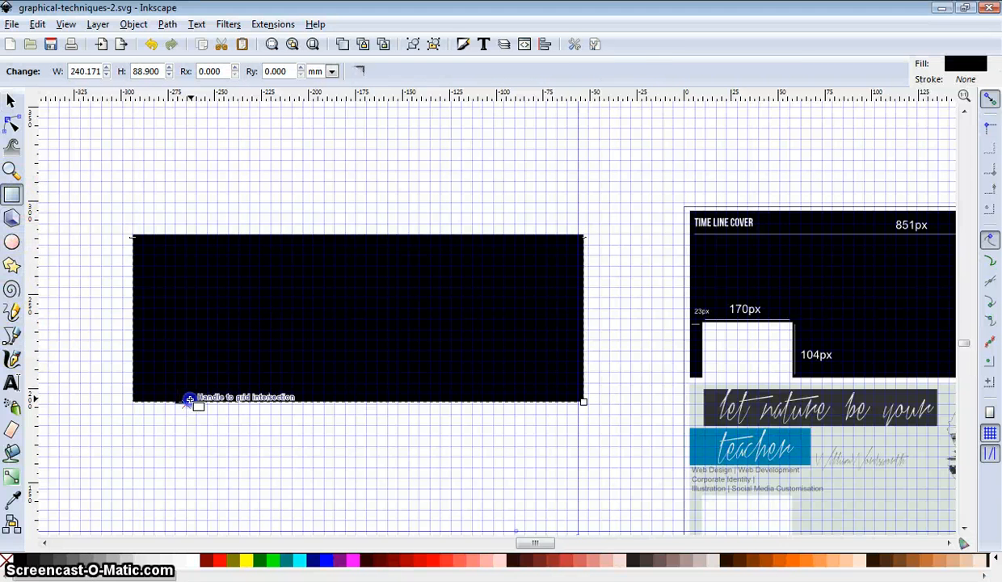
pyautogui.click(194, 561)
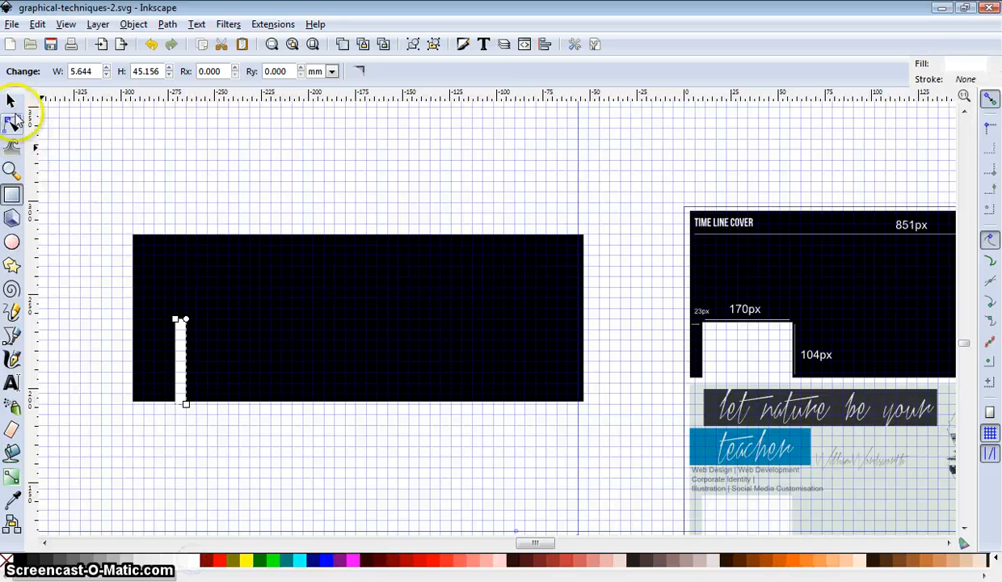
# Step: Move the white strip into the bottom-left corner of the black rectangle
pyautogui.click(11, 101)
pyautogui.click(273, 45)
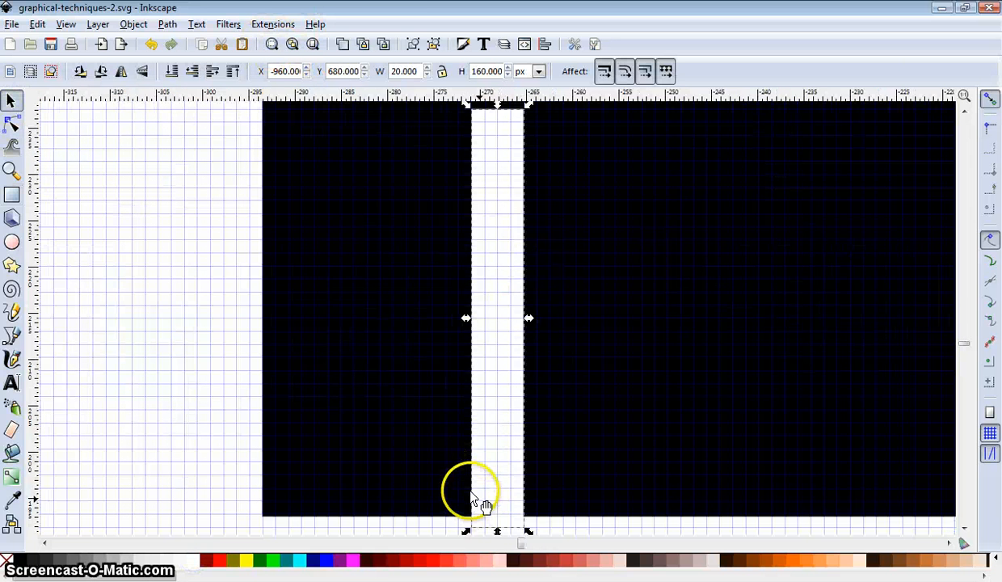
pyautogui.moveTo(481, 527); pyautogui.dragTo(266, 510)
pyautogui.click(168, 440)
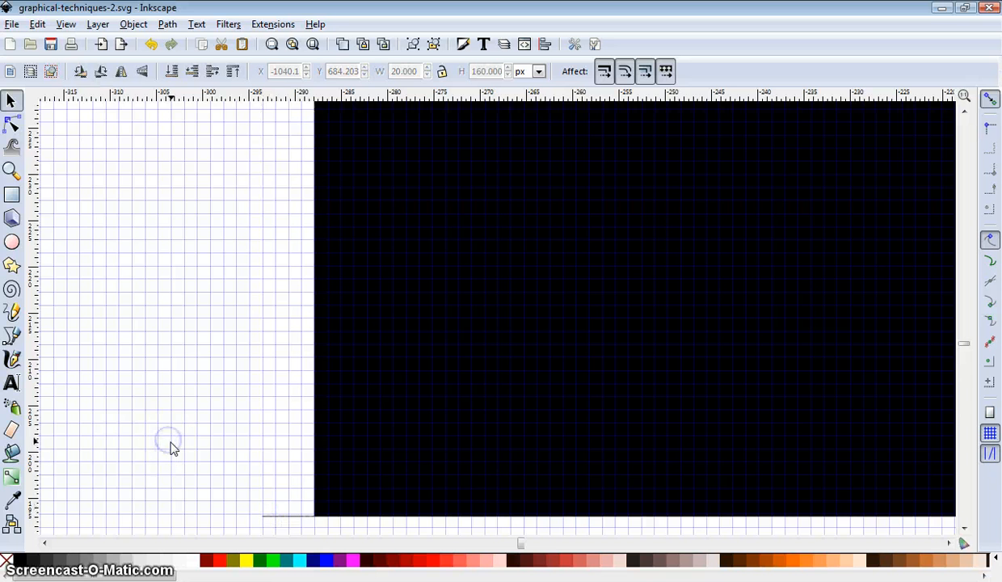
# Step: Set the white strip's width to 23 px and its height to 104 px
pyautogui.scroll(4, 168, 440)
pyautogui.click(283, 328)
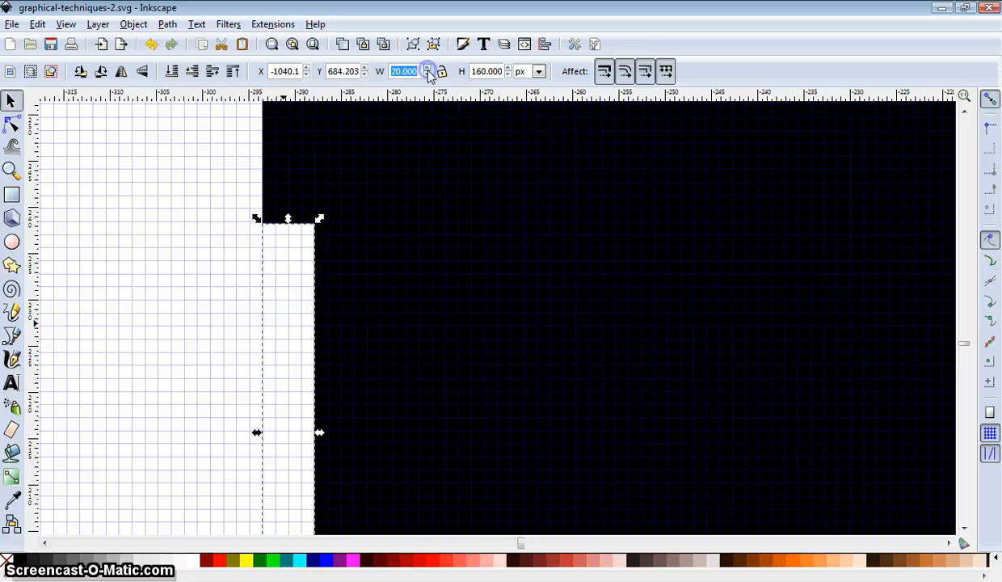
pyautogui.write('23')
pyautogui.click(477, 72)
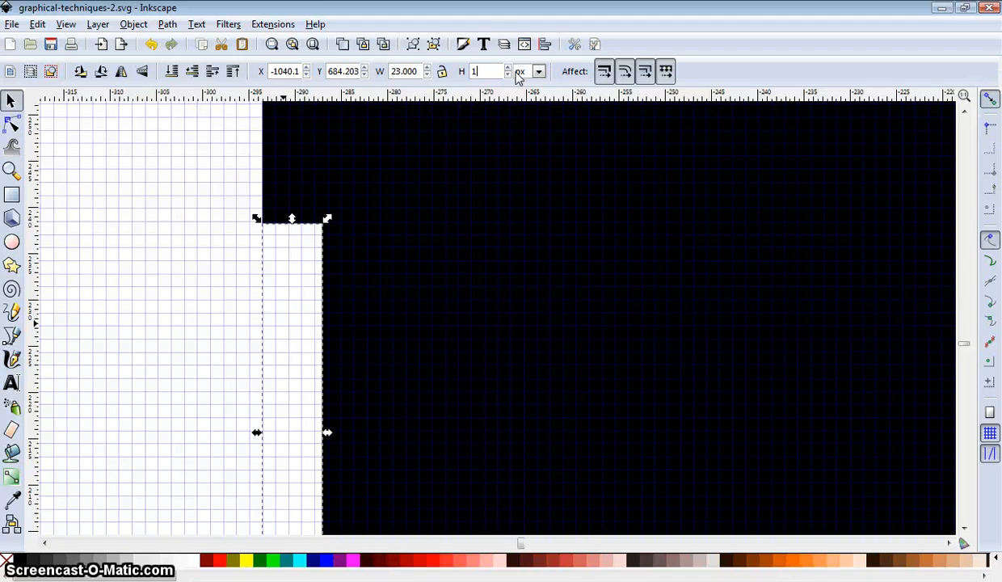
pyautogui.write('4')
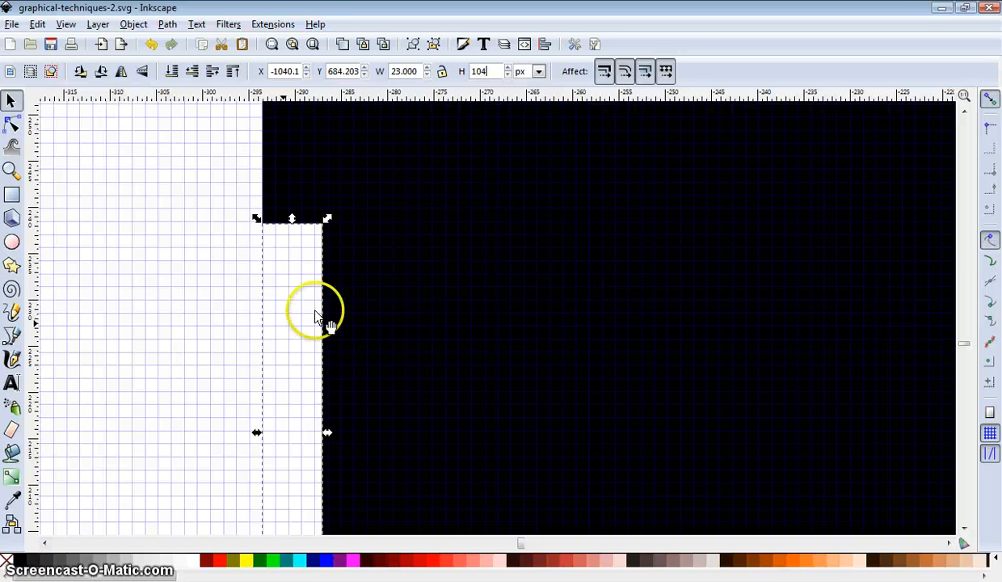
pyautogui.press('Return')
pyautogui.click(185, 300)
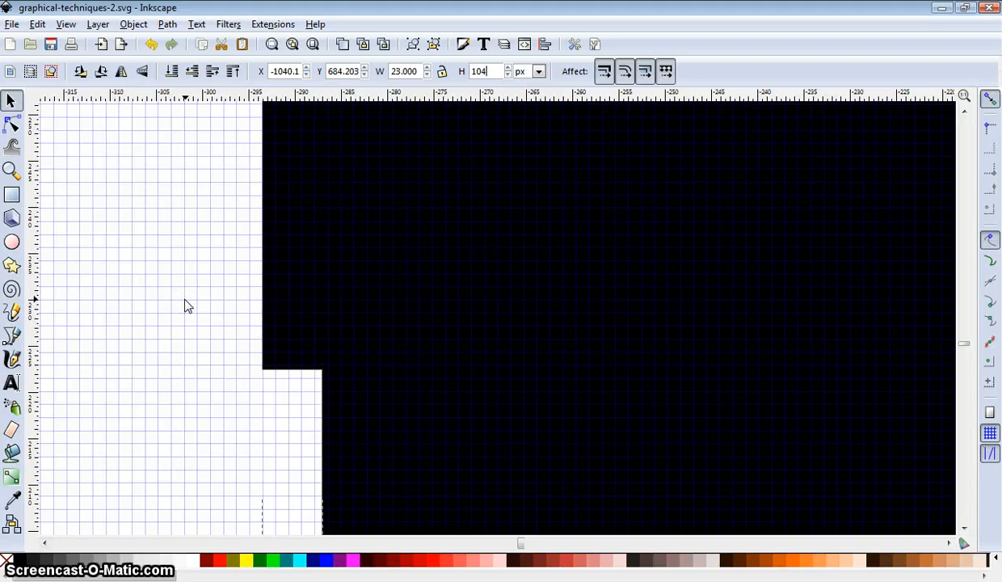
# Step: Move the black rectangle up slightly so no black edge shows beneath the white strip
pyautogui.scroll(-2, 195, 247)
pyautogui.scroll(-5, 195, 253)
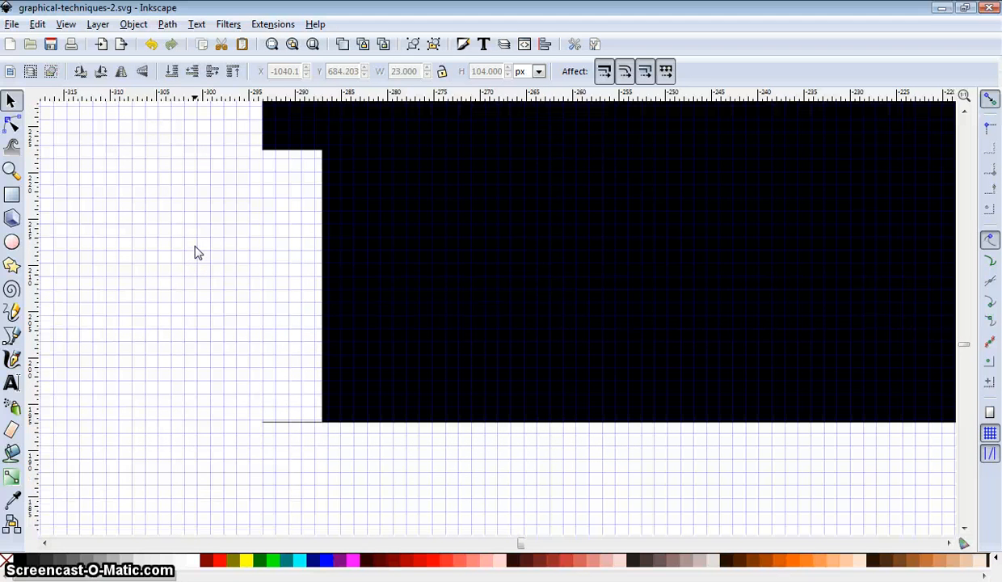
pyautogui.click(299, 407)
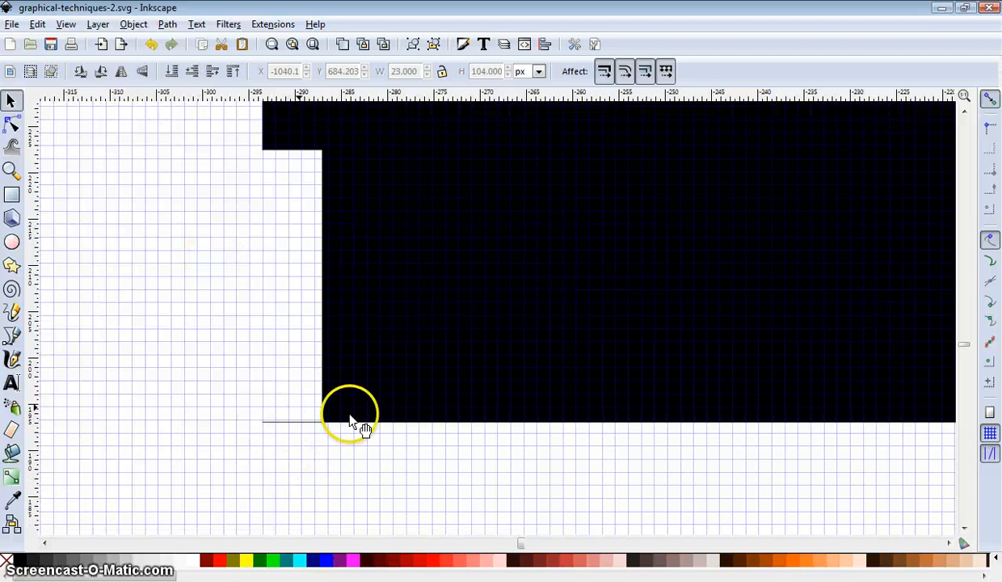
pyautogui.press('Down')
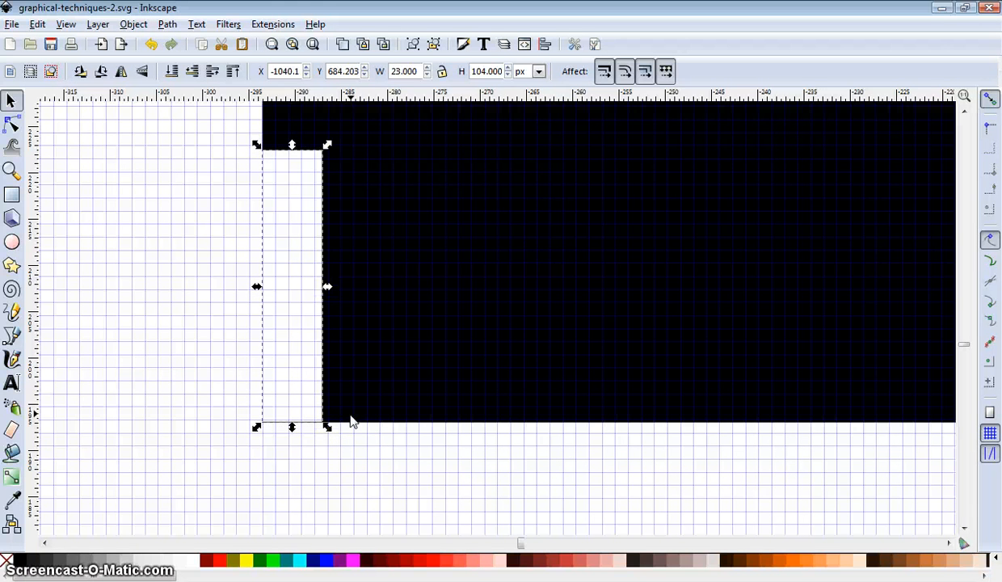
pyautogui.click(273, 44)
pyautogui.scroll(-6, 469, 373)
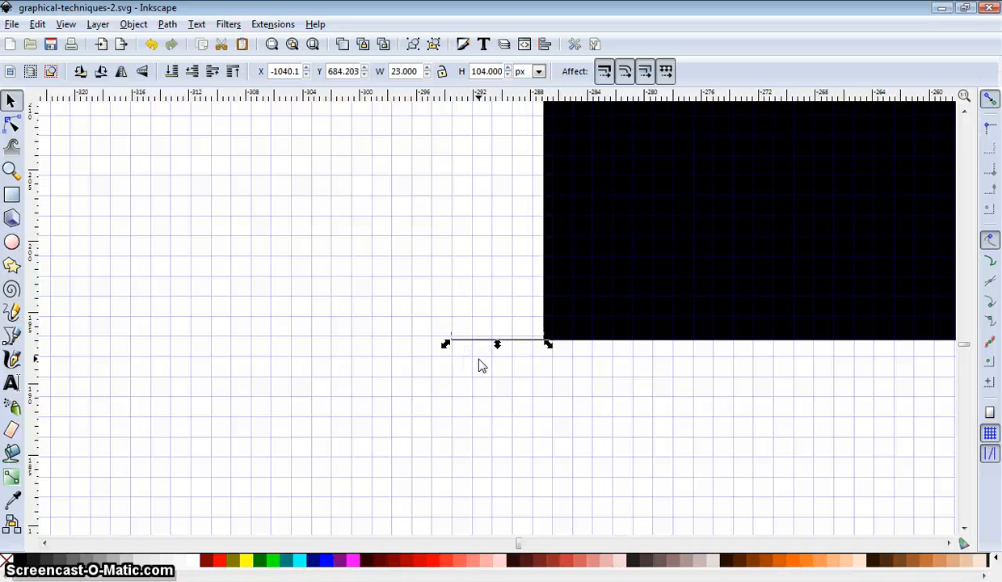
pyautogui.click(593, 333)
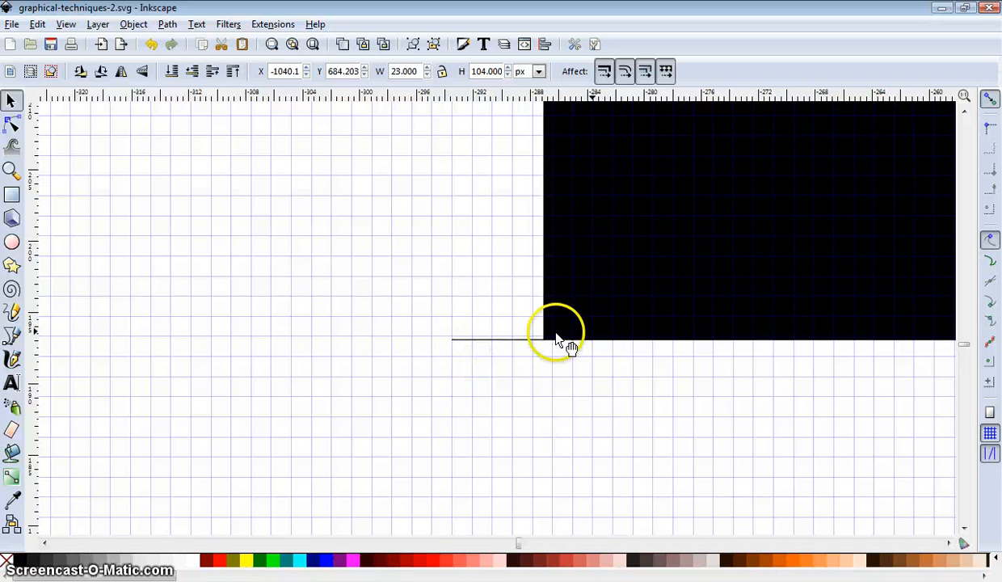
pyautogui.click(570, 325)
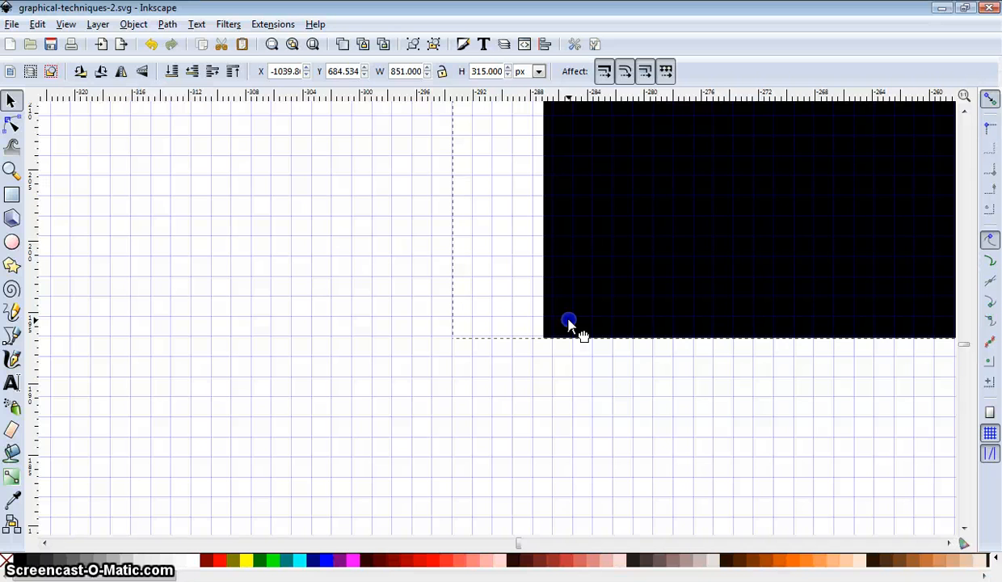
pyautogui.moveTo(570, 324); pyautogui.dragTo(570, 322)
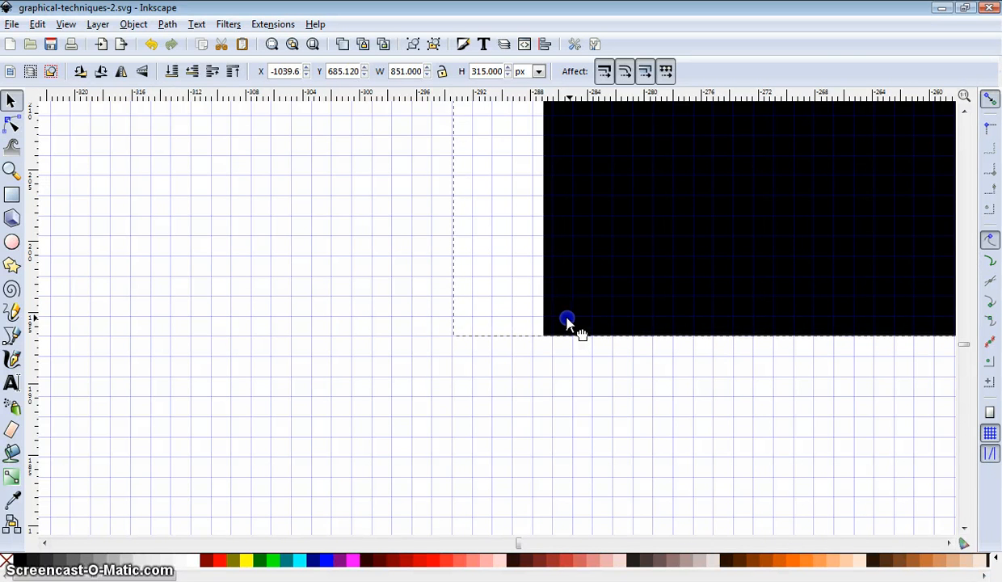
# Step: Move the white strip up slightly so its bottom edge lines up with the black rectangle's bottom edge
pyautogui.click(493, 306)
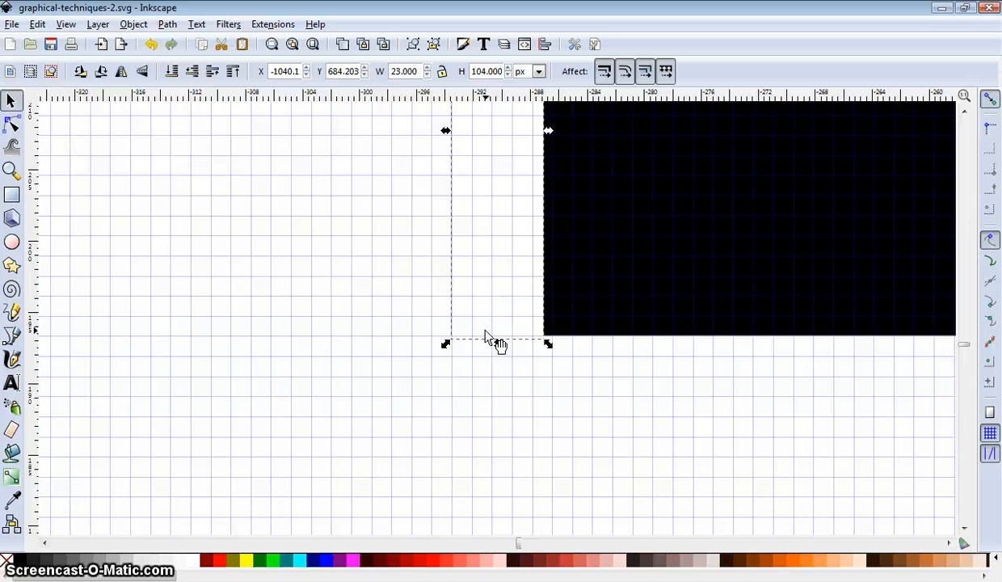
pyautogui.moveTo(491, 325); pyautogui.dragTo(490, 320)
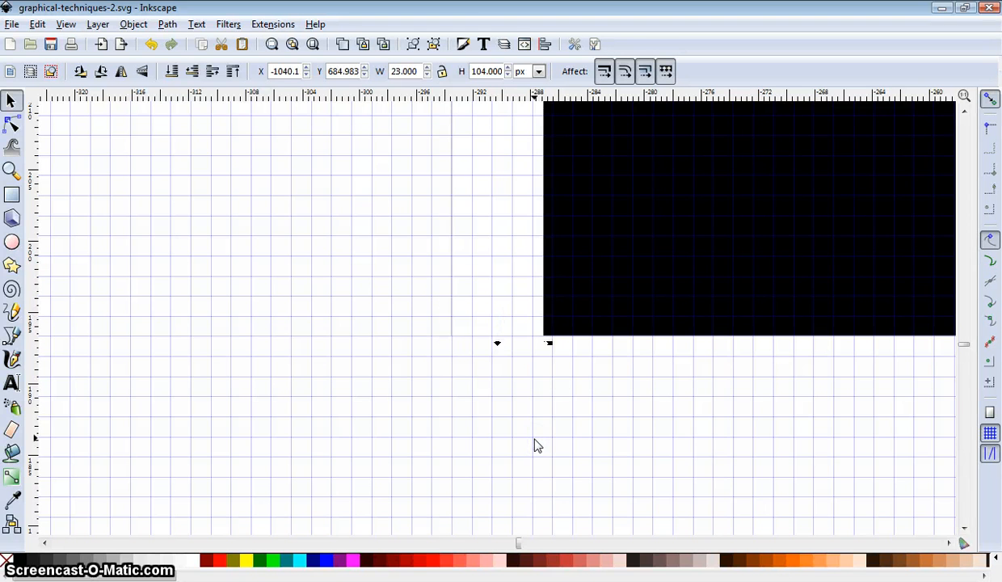
pyautogui.click(438, 438)
pyautogui.click(437, 250)
# Step: Duplicate the 23 px wide white strip and fill the duplicate with orange
pyautogui.click(665, 238)
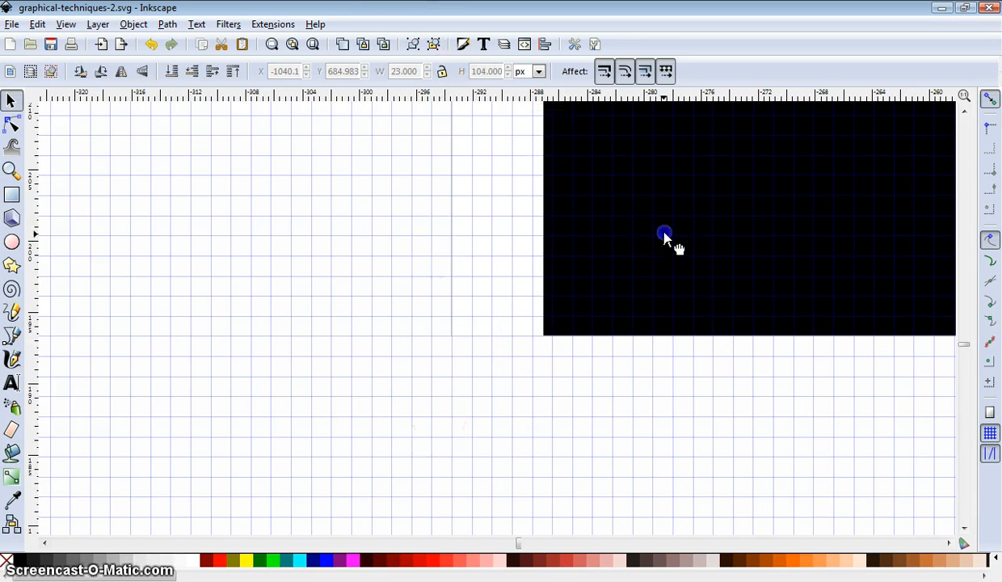
pyautogui.click(272, 45)
pyautogui.click(352, 124)
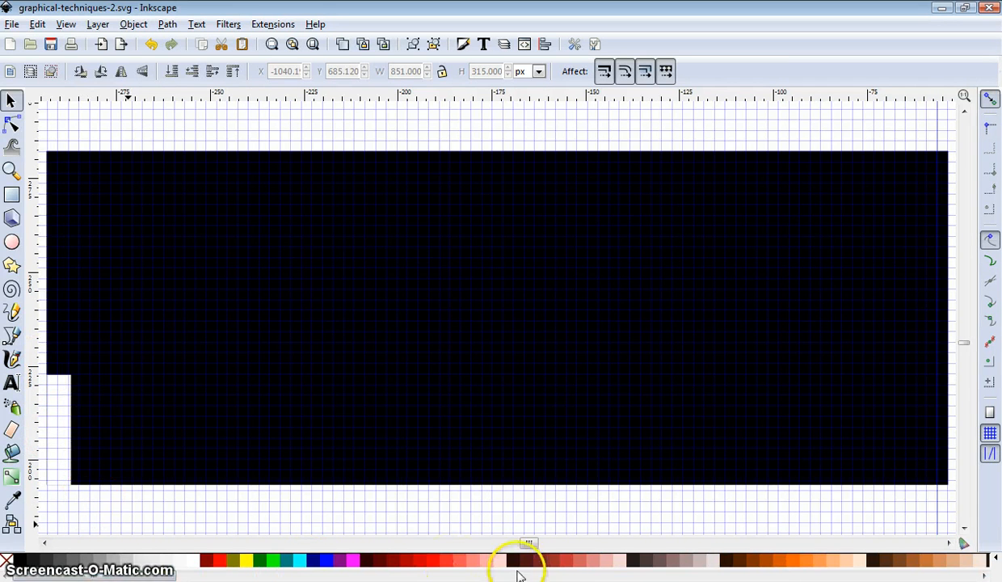
pyautogui.moveTo(529, 546); pyautogui.dragTo(546, 548)
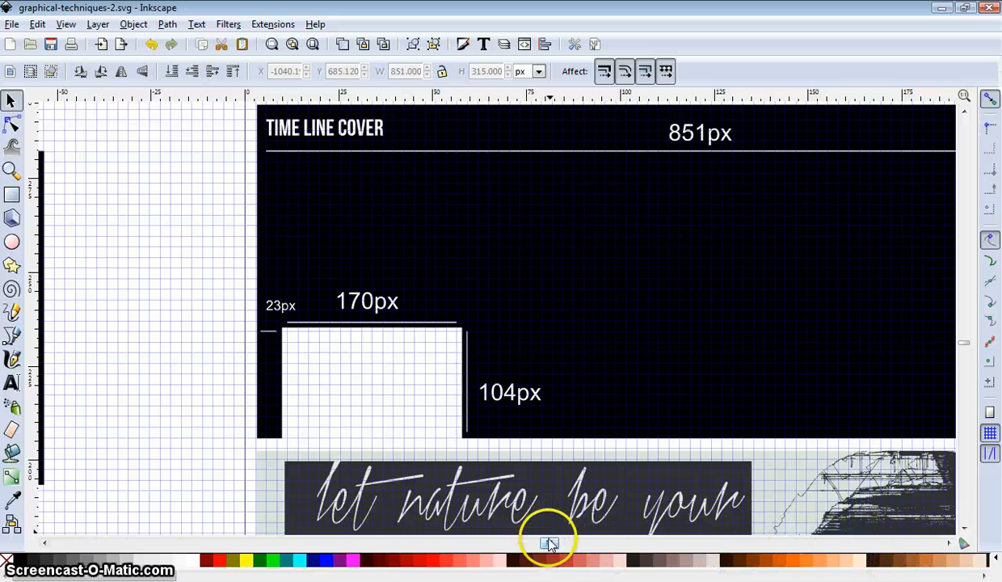
pyautogui.moveTo(549, 544); pyautogui.dragTo(523, 543)
pyautogui.click(319, 414)
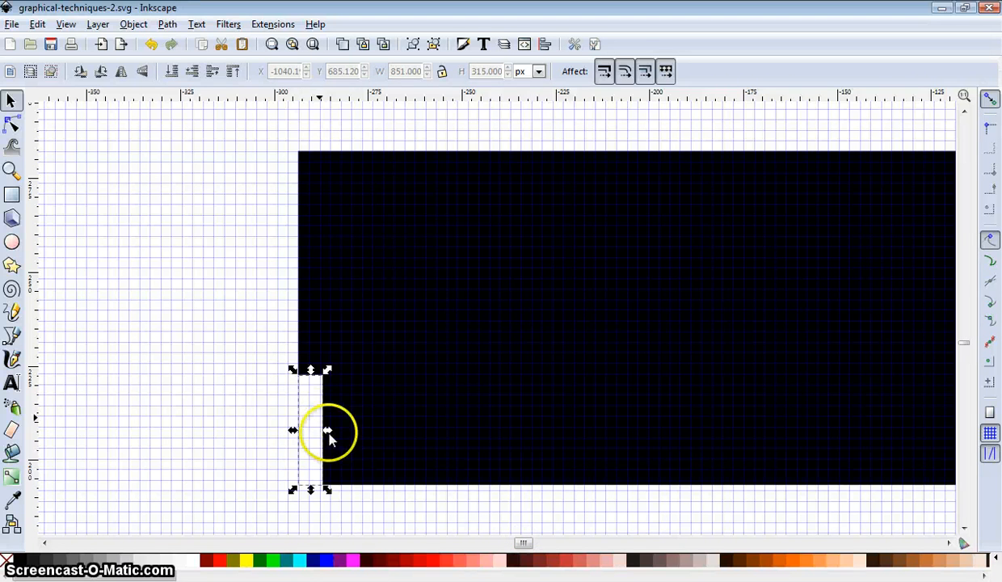
pyautogui.rightClick(308, 412)
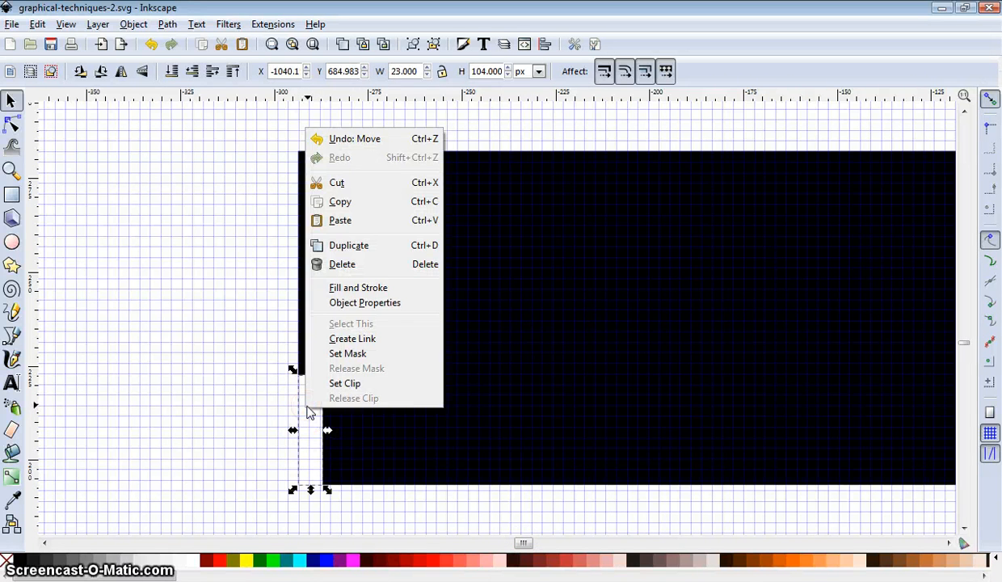
pyautogui.click(342, 245)
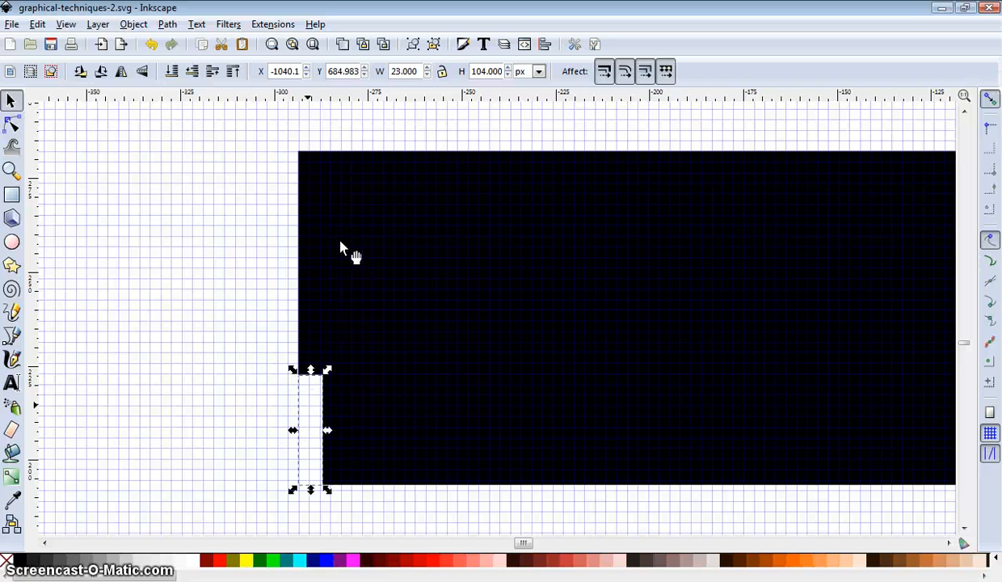
pyautogui.click(793, 563)
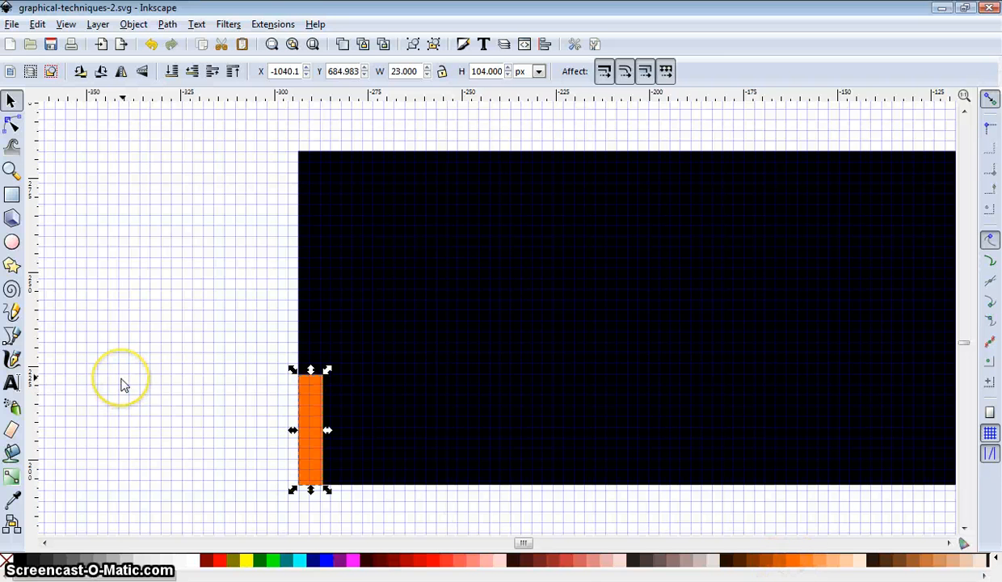
# Step: Nudge the orange strip horizontally to the right until it sits just beyond the white strip
pyautogui.press('Right')
pyautogui.press('Right')
pyautogui.press('Right')
pyautogui.press('Right')
pyautogui.press('Right')
pyautogui.press('Right')
pyautogui.press('Right')
pyautogui.press('Right')
pyautogui.press('Right')
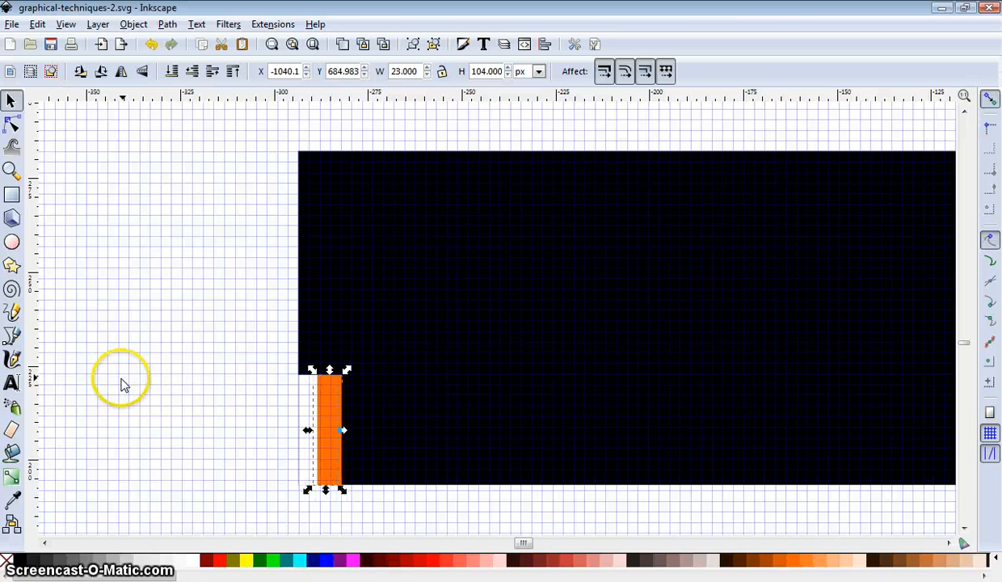
pyautogui.press('Right')
pyautogui.press('Right')
pyautogui.press('Right')
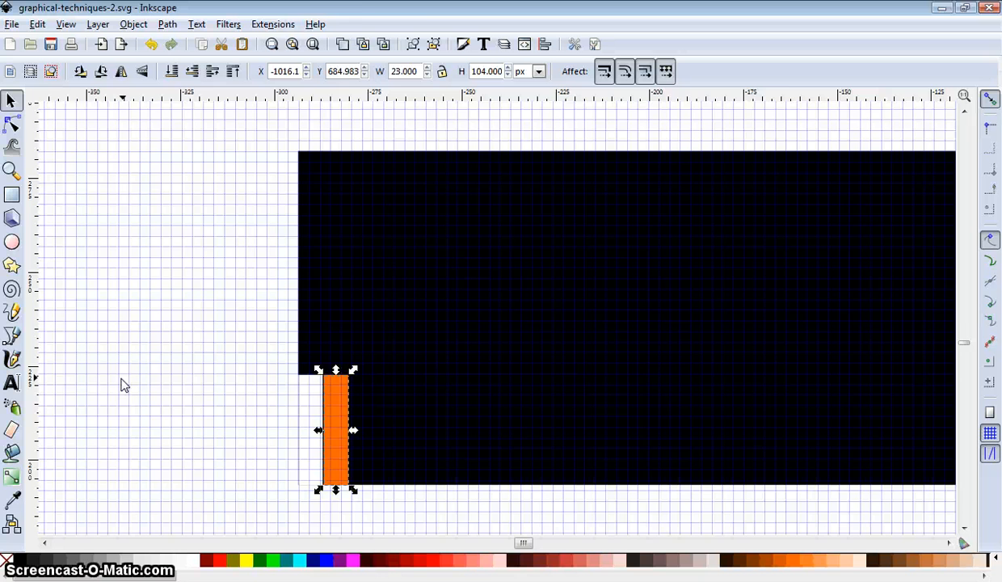
# Step: Close the thin gap by snapping the orange strip's lower-left corner to the white strip's lower-right corner
pyautogui.click(272, 45)
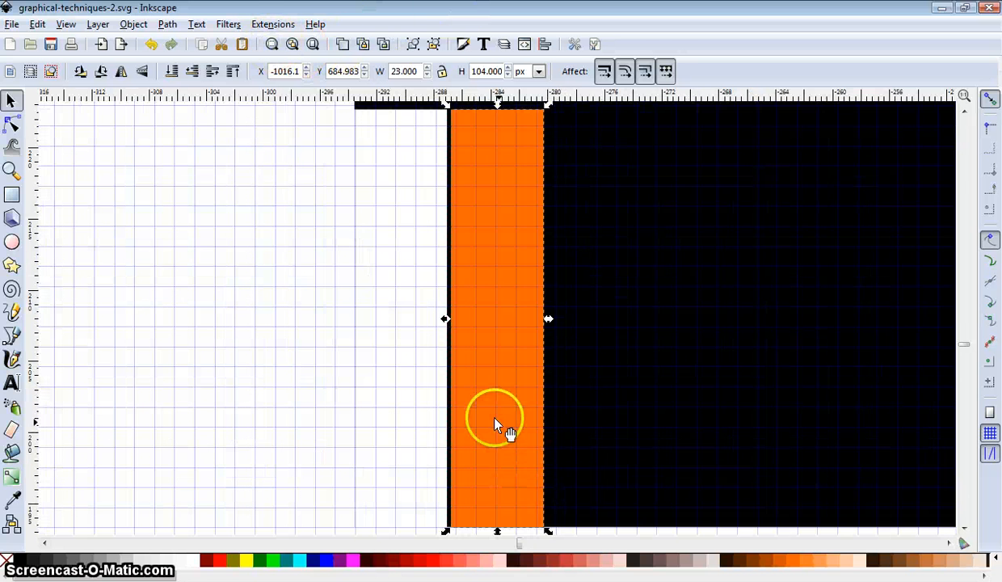
pyautogui.scroll(-4, 498, 316)
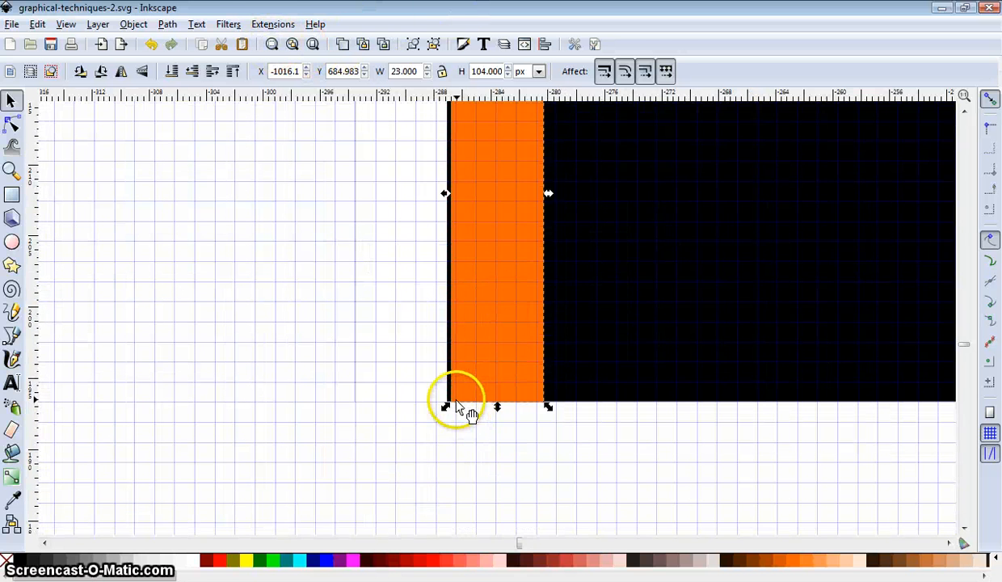
pyautogui.moveTo(453, 399); pyautogui.dragTo(451, 402)
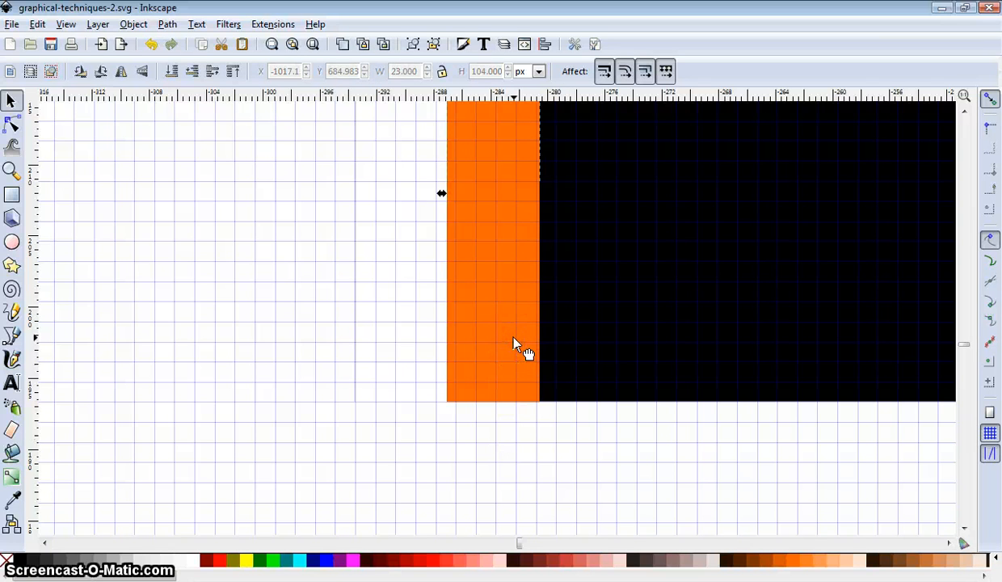
# Step: Set the orange strip's width to 170 px, keeping its height and left edge in place
pyautogui.click(450, 195)
pyautogui.doubleClick(404, 71)
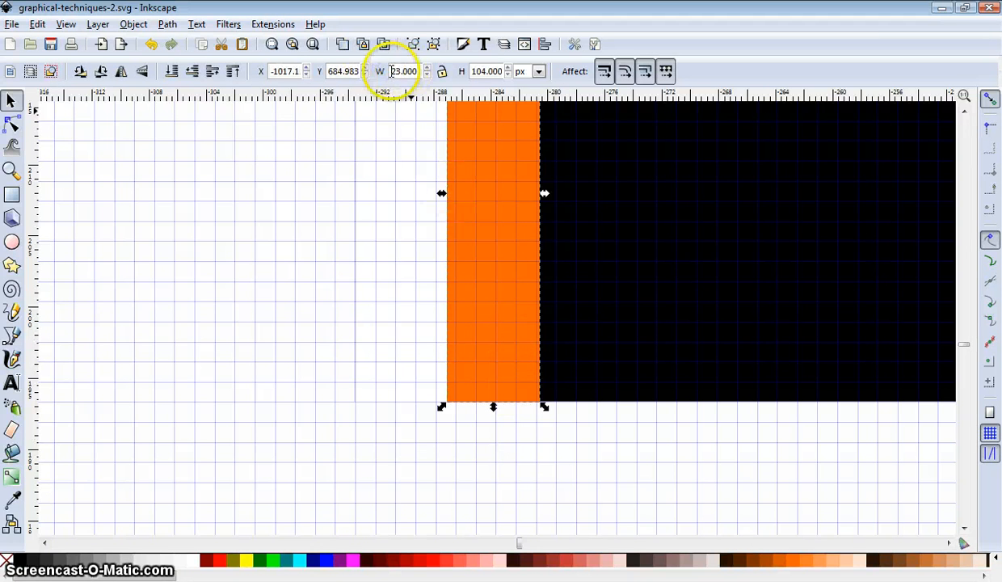
pyautogui.write('170')
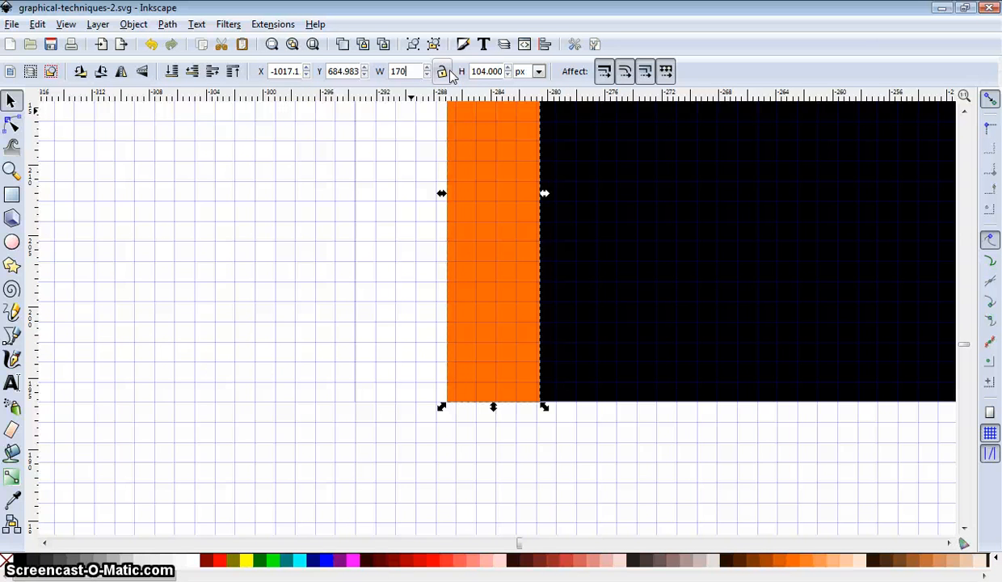
pyautogui.click(193, 361)
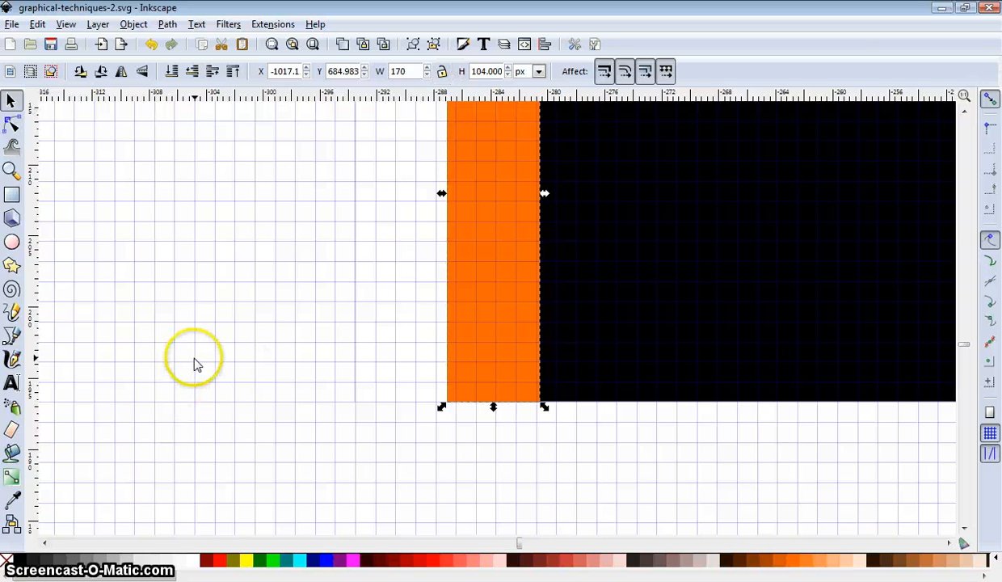
pyautogui.click(323, 432)
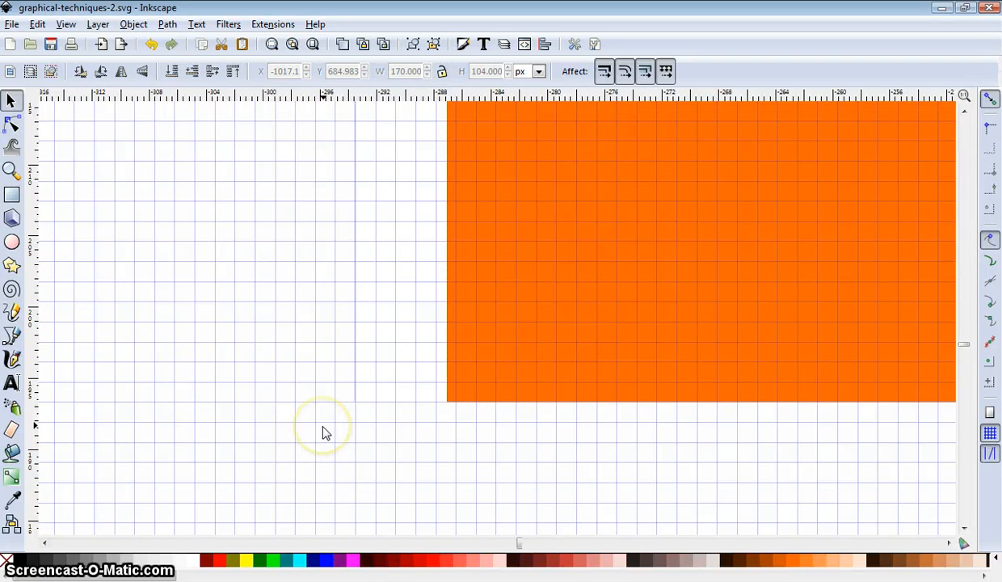
# Step: Delete the 23 px wide white spacer strip at the lower-left corner of the black rectangle
pyautogui.press('-')
pyautogui.press('-')
pyautogui.press('-')
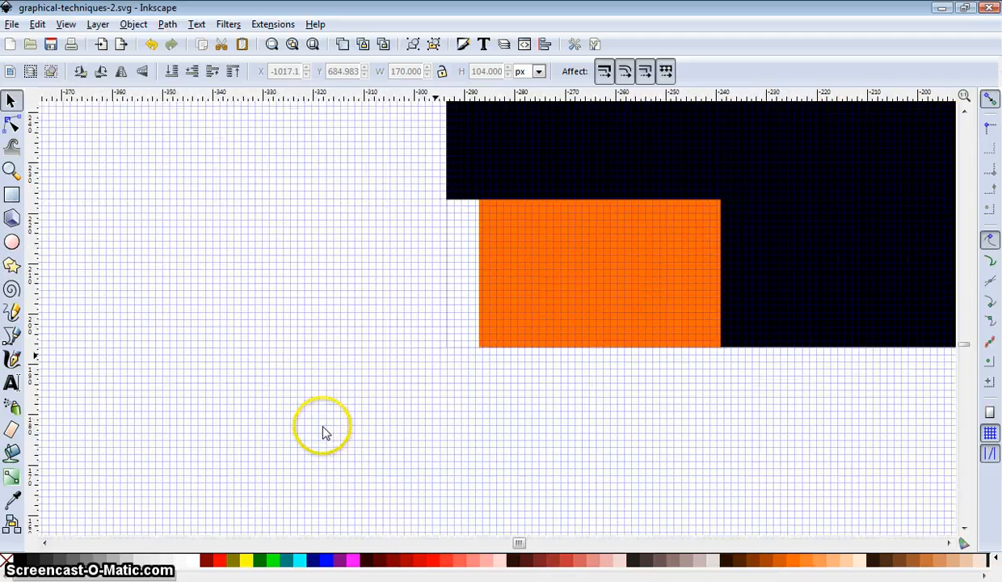
pyautogui.press('-')
pyautogui.press('-')
pyautogui.press('-')
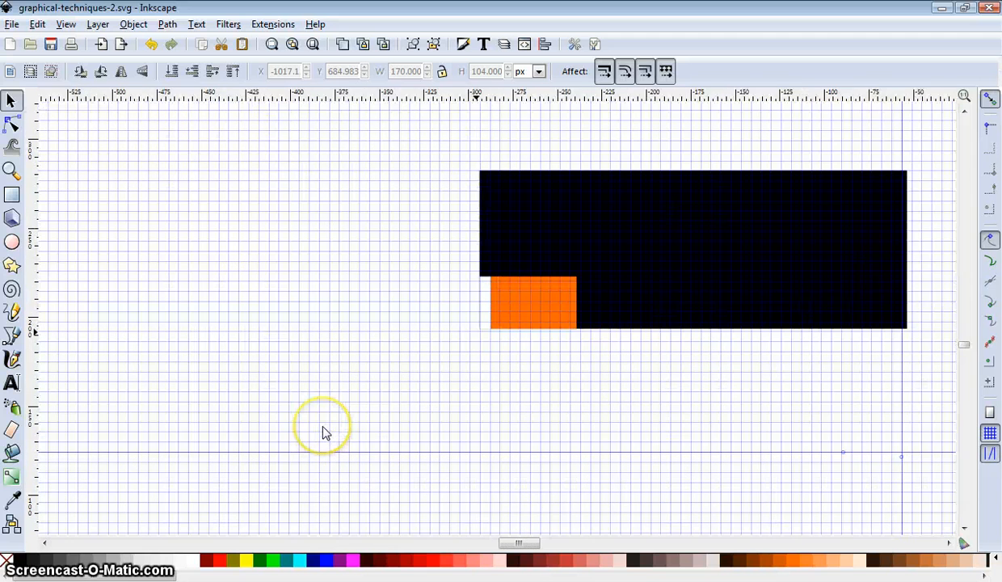
pyautogui.moveTo(525, 543); pyautogui.dragTo(546, 544)
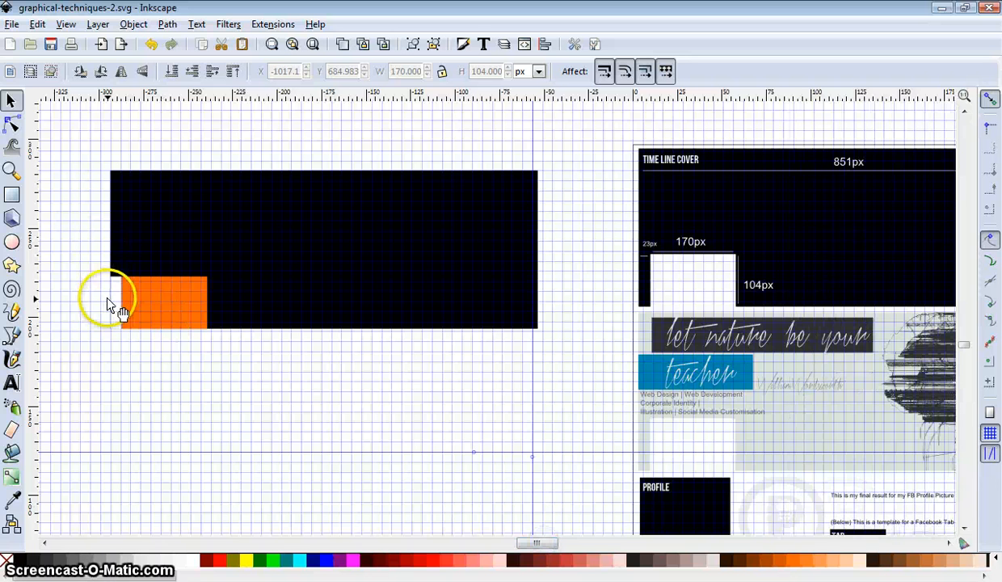
pyautogui.click(111, 320)
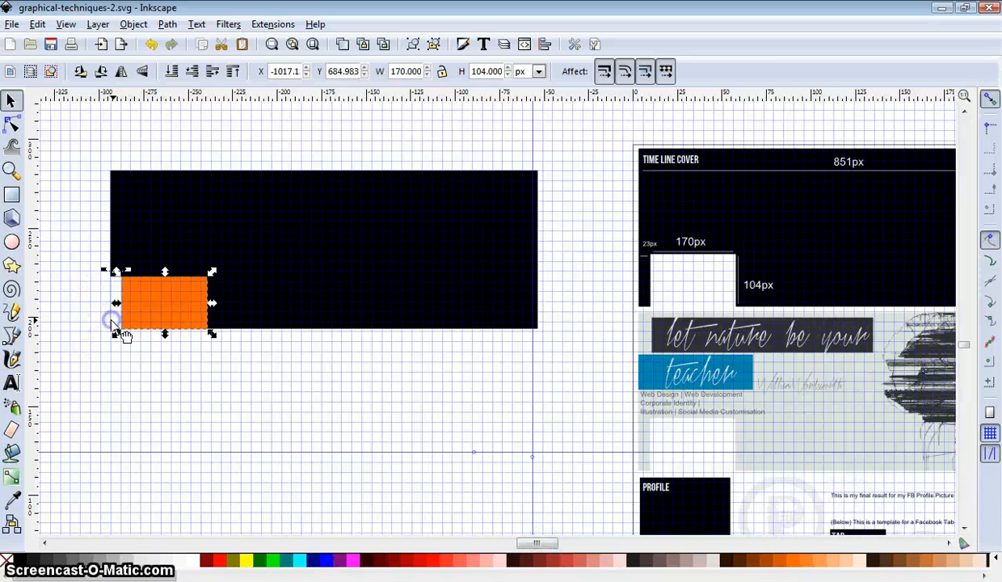
pyautogui.press('Delete')
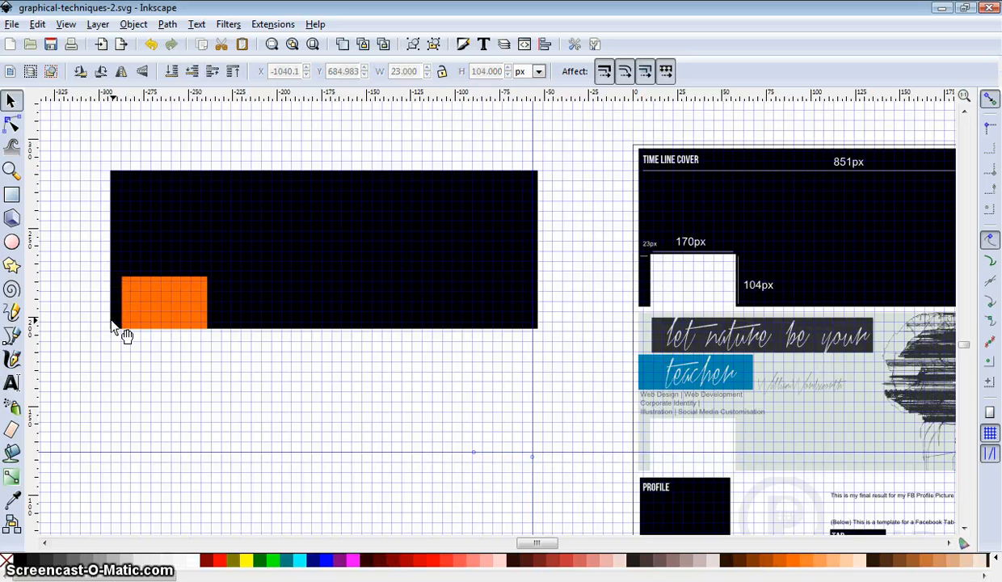
# Step: Cut the orange rectangle out of the black cover rectangle with a Difference path operation
pyautogui.click(179, 304)
pyautogui.click(179, 304)
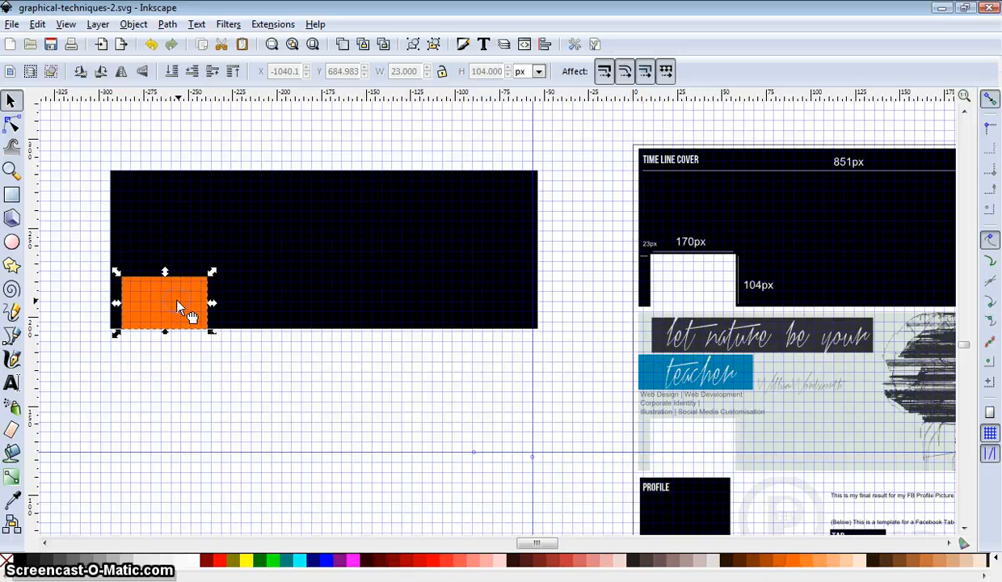
pyautogui.keyDown('shift'); pyautogui.click(280, 270); pyautogui.keyUp('shift')
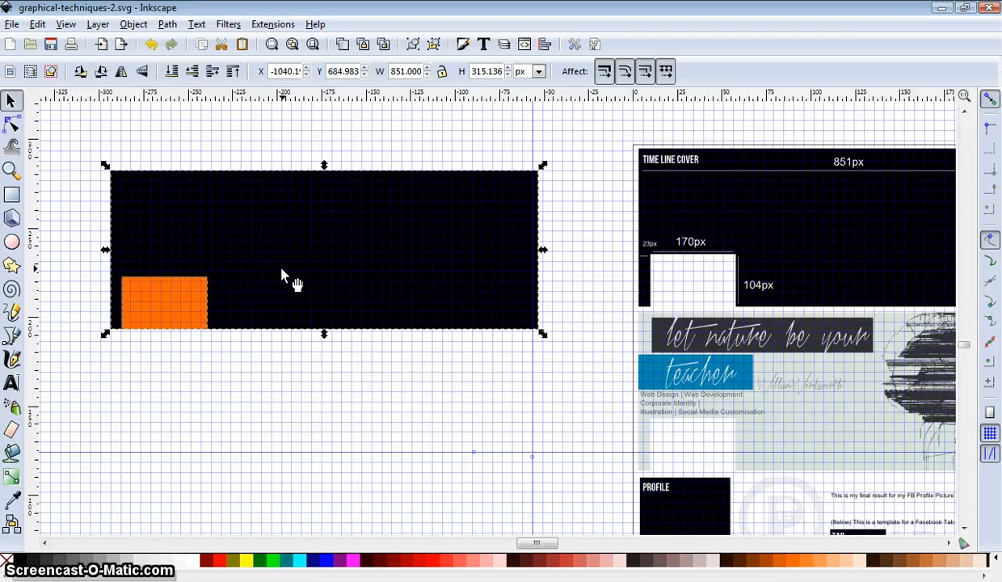
pyautogui.click(166, 24)
pyautogui.click(216, 128)
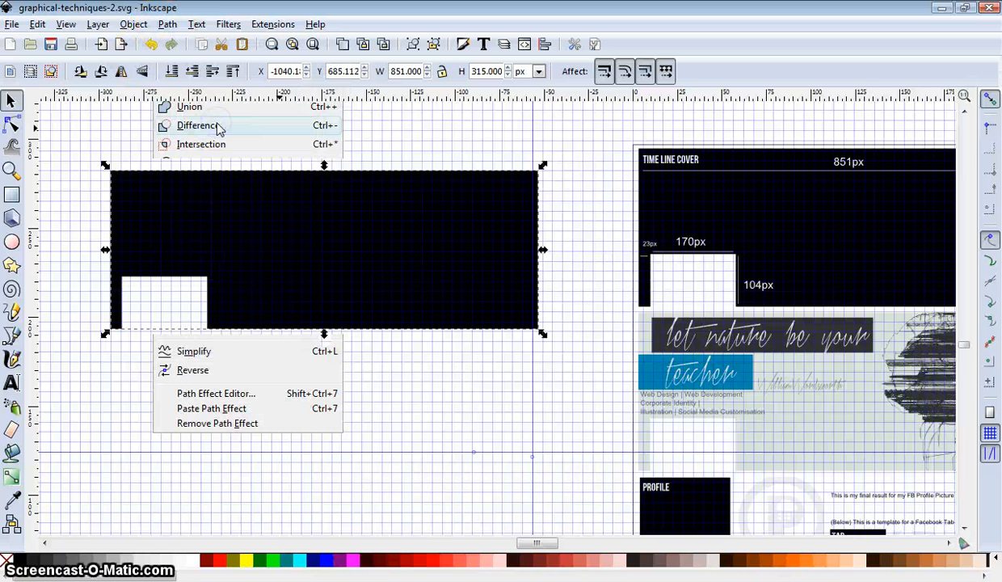
# Step: Move the notched black cover shape up about 39 px, roughly level with the reference timeline cover, and deselect it
pyautogui.click(118, 171)
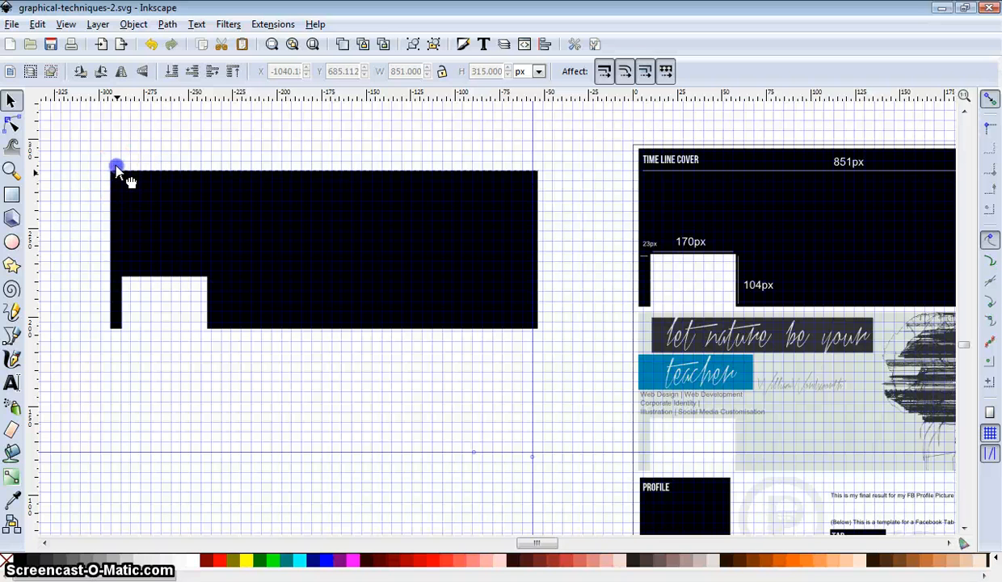
pyautogui.moveTo(116, 166); pyautogui.dragTo(117, 156)
pyautogui.click(265, 387)
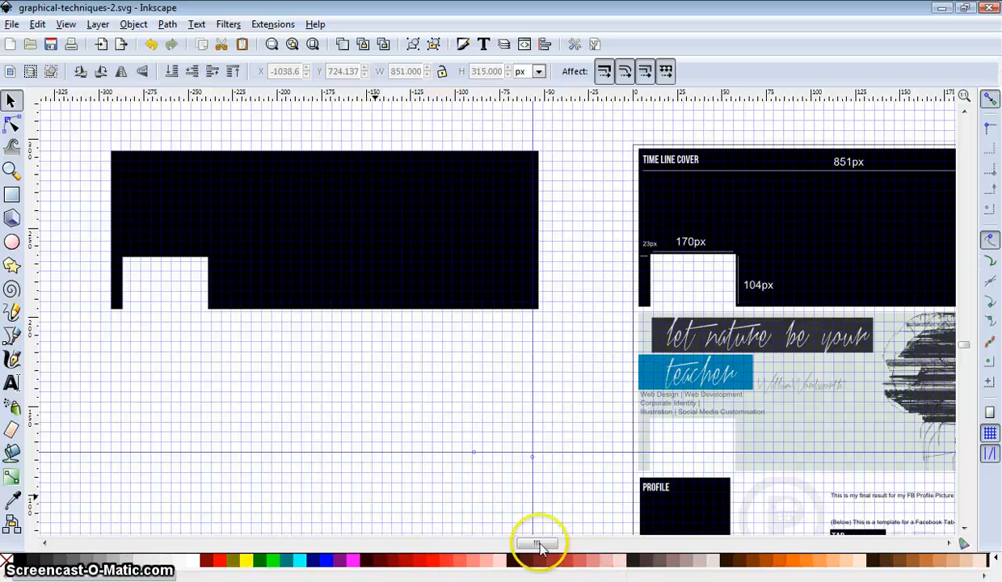
# Step: Examine the reference timeline cover artwork and the profile and tab templates below it
pyautogui.moveTo(537, 545); pyautogui.dragTo(544, 545)
pyautogui.click(502, 377)
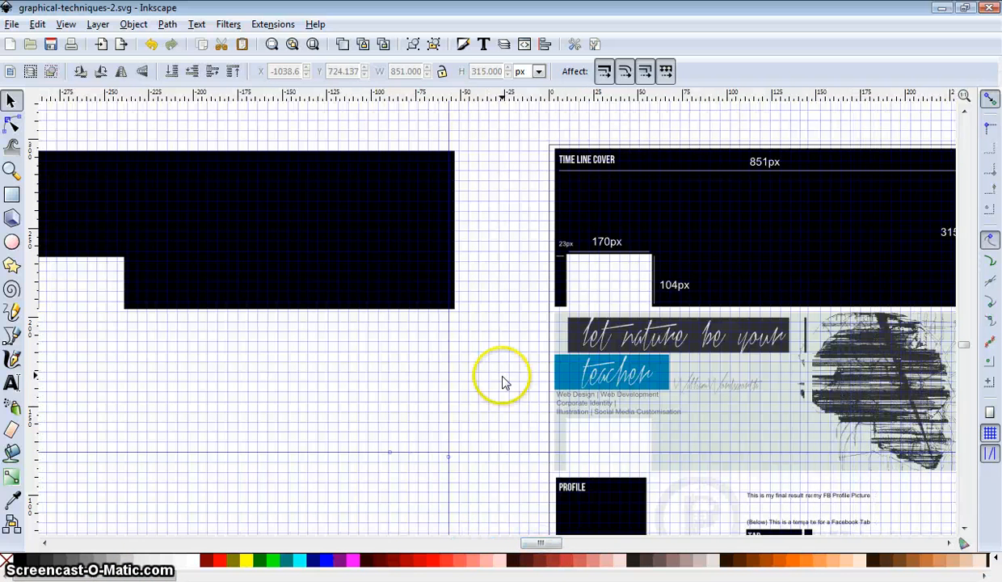
pyautogui.scroll(-3, 502, 382)
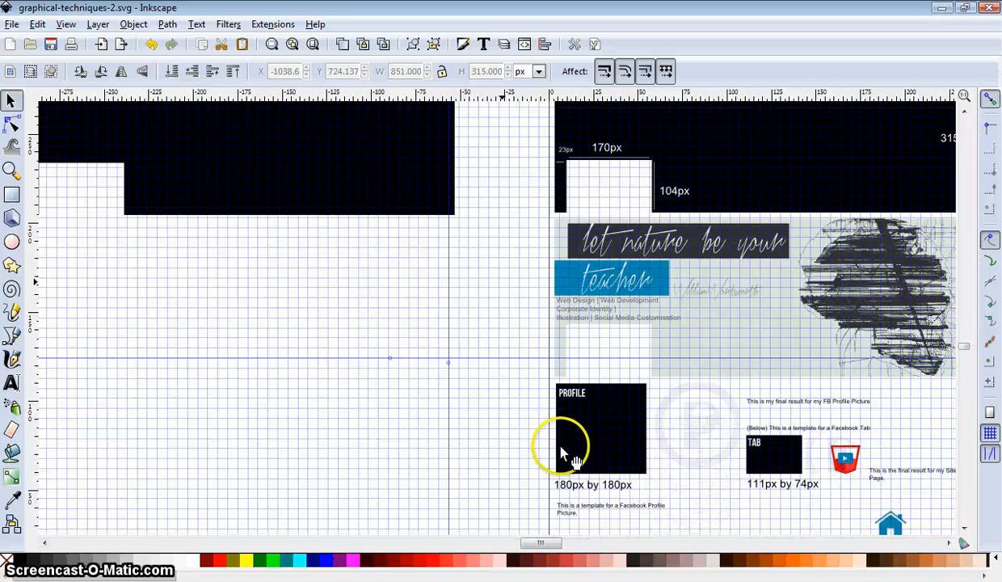